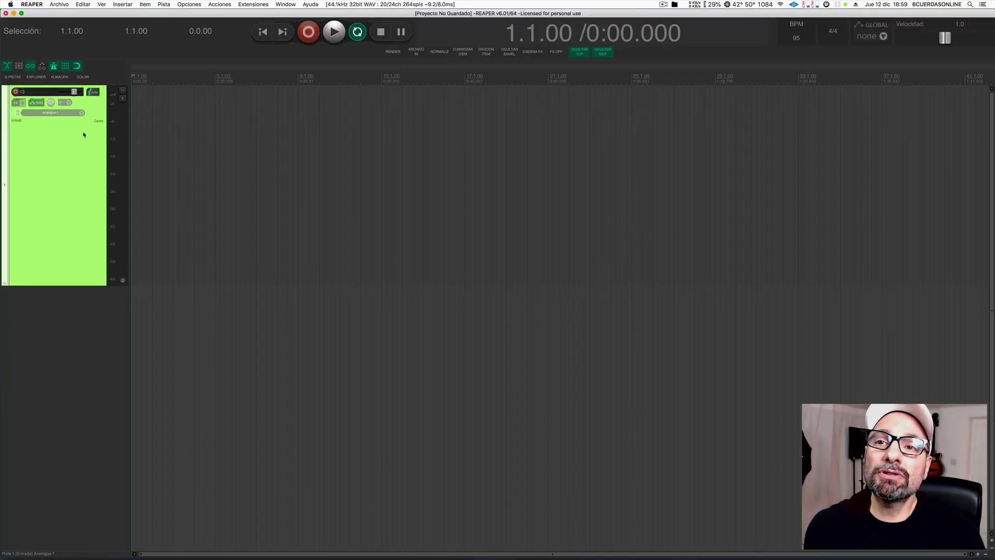
Step: Insert the new VSTi MT-PowerDrumKit (MANDA AUDIO) (16 Out) on track 1 and skip its donation screen
left_click(18, 102)
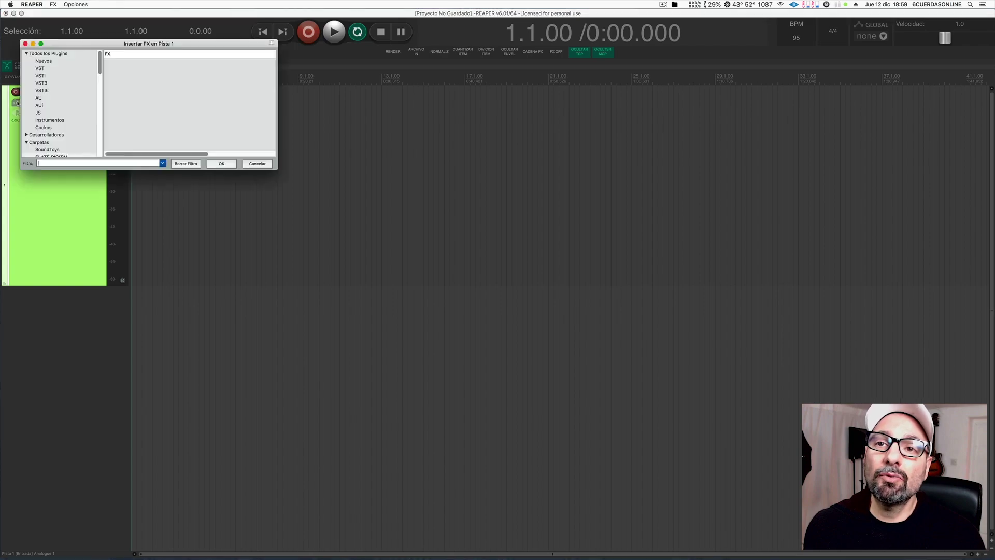
left_click(44, 61)
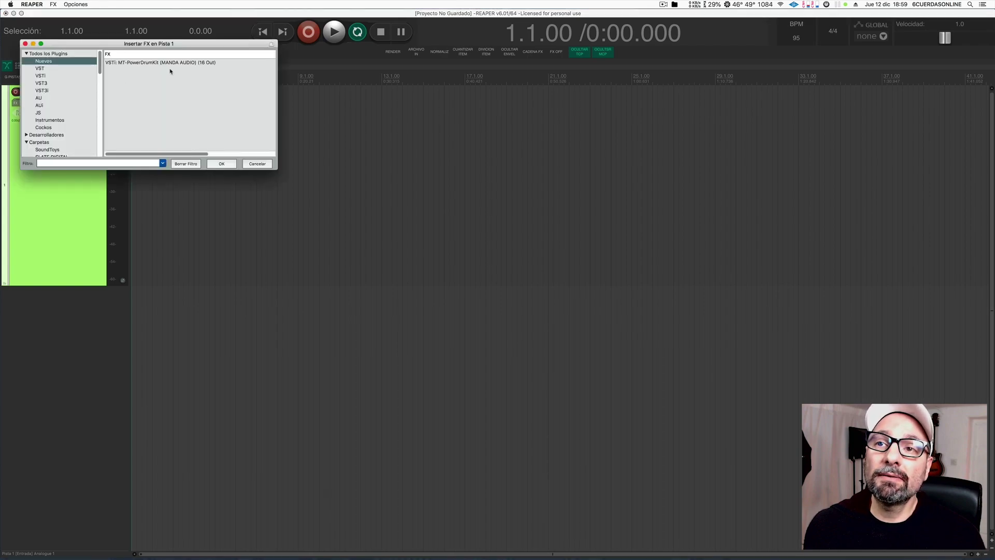
left_click(173, 64)
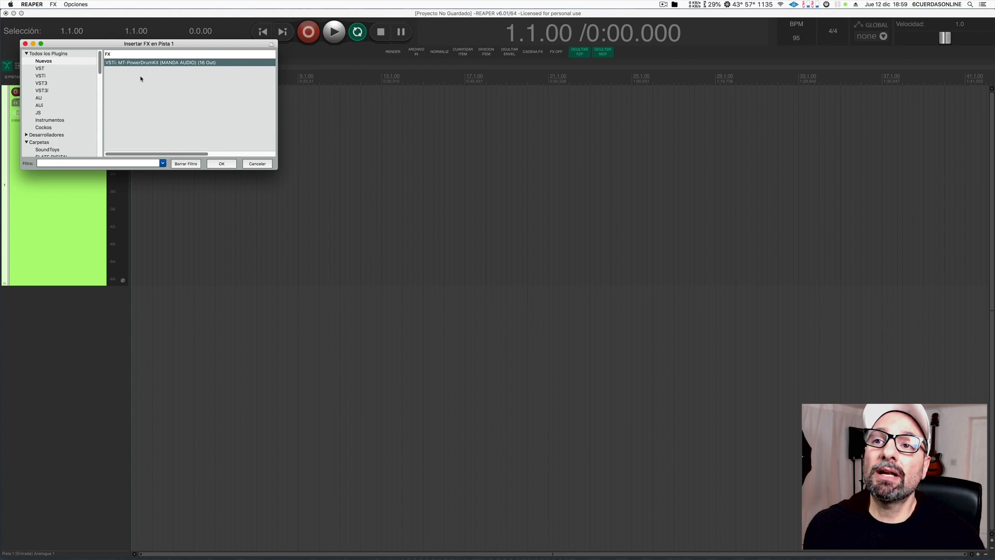
left_click(226, 167)
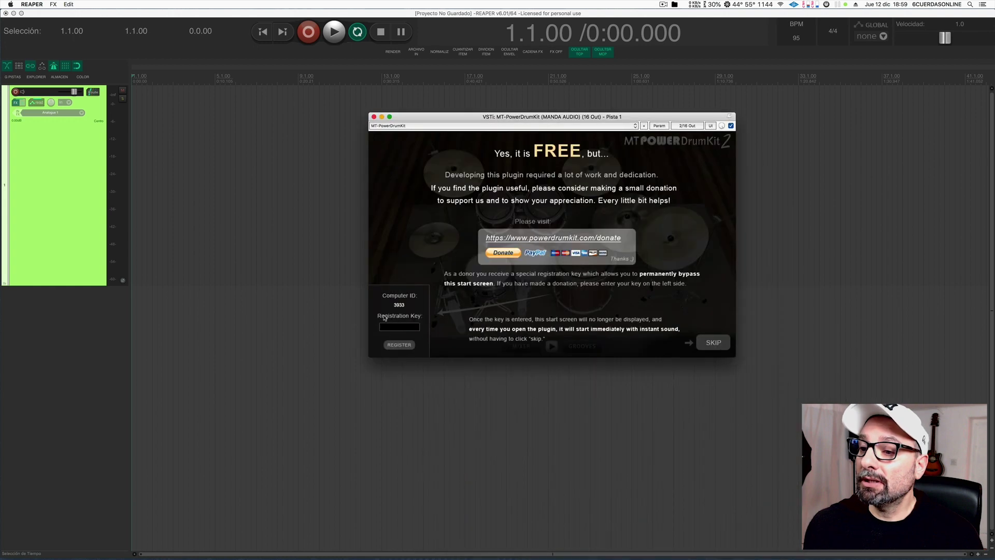
left_click(714, 343)
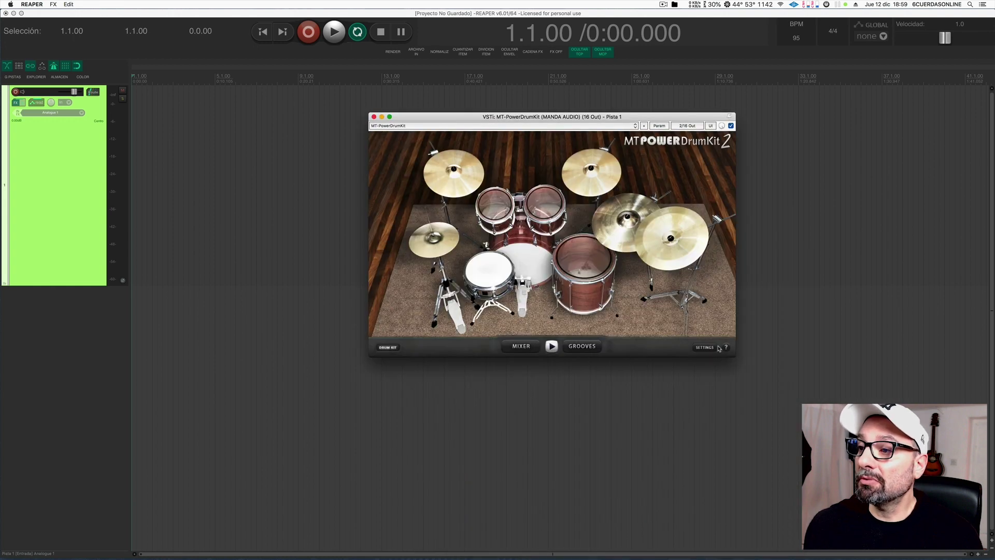
Step: Audition individual drums of the kit, including the snare, and reset the track's peak indicator
left_click_drag(537, 119, 520, 107)
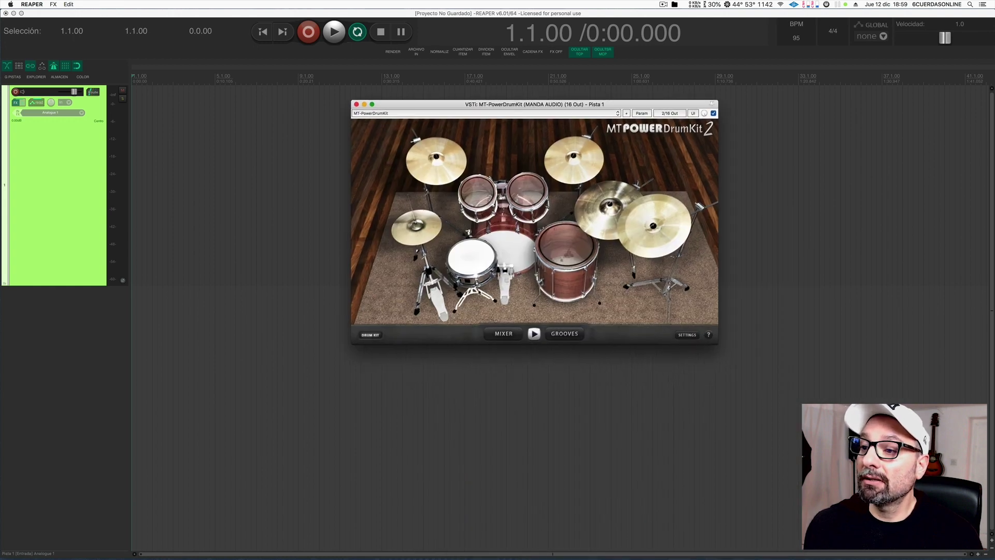
left_click(473, 259)
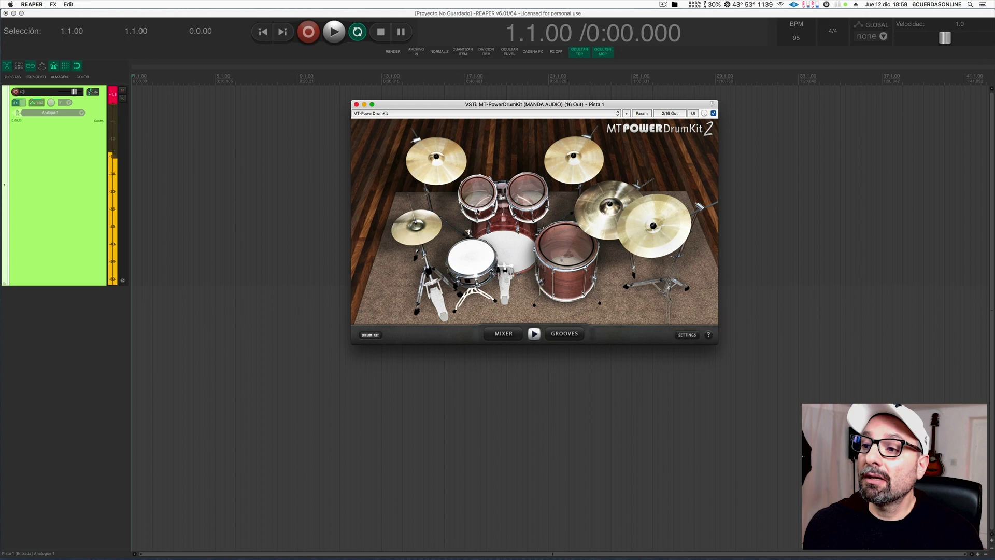
left_click(112, 94)
left_click_drag(398, 107, 395, 93)
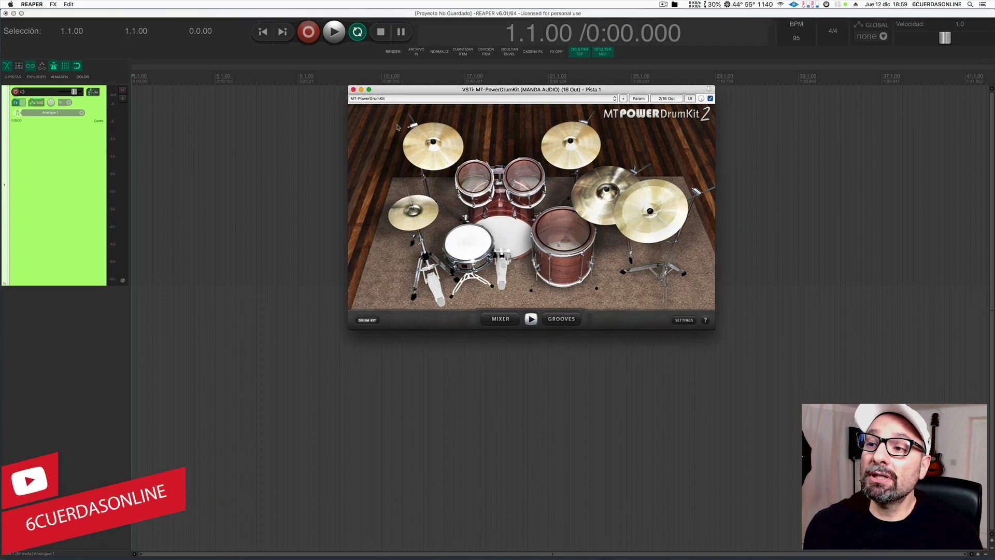
left_click(534, 289)
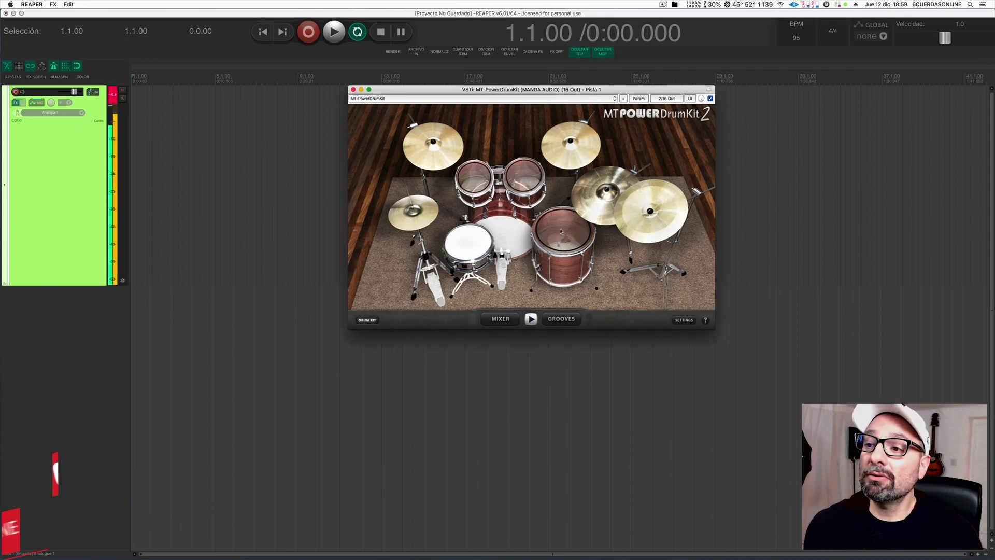
Step: Open the groove library, preview Groove 01 and Fill 01 of the first 8th Closed Hi-Hat style, and stop playback
left_click(550, 321)
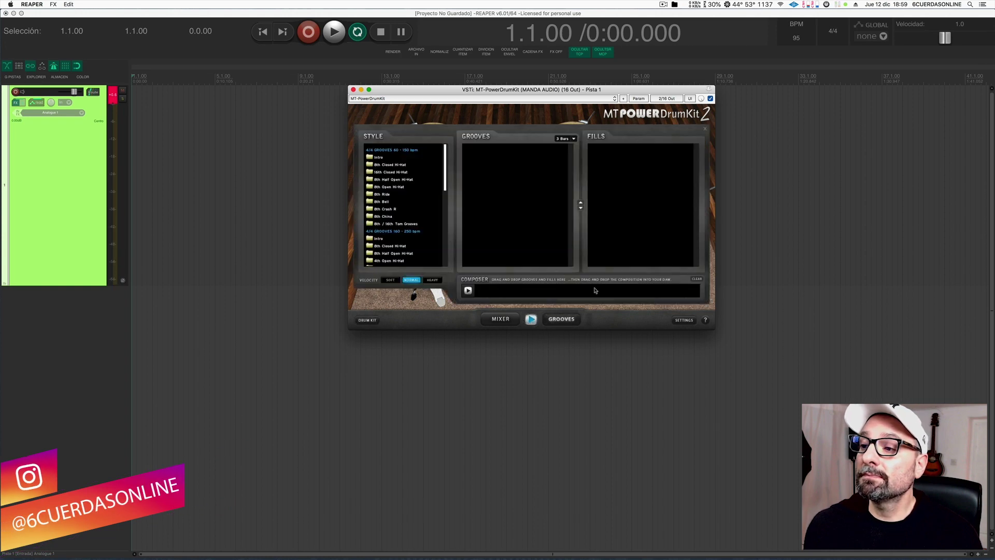
left_click(374, 165)
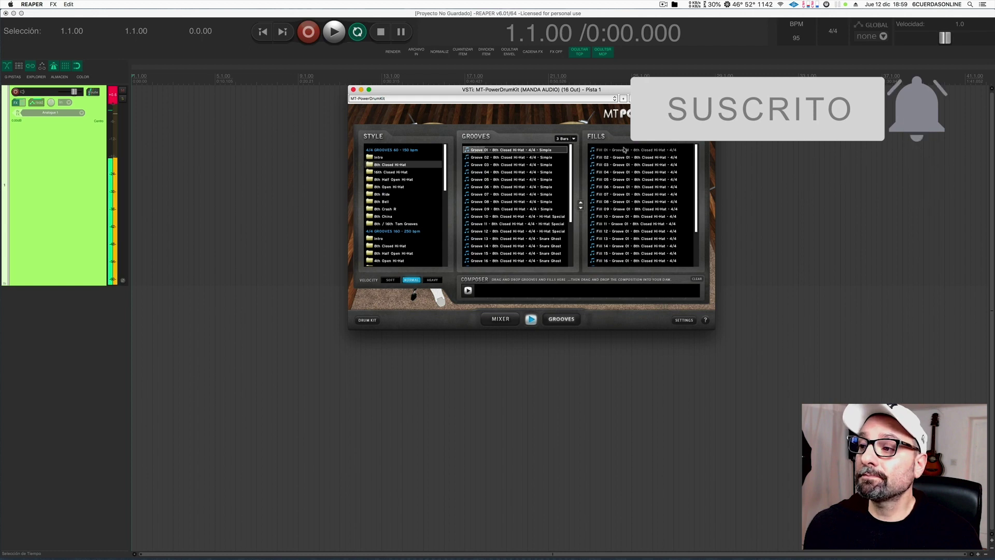
left_click(627, 150)
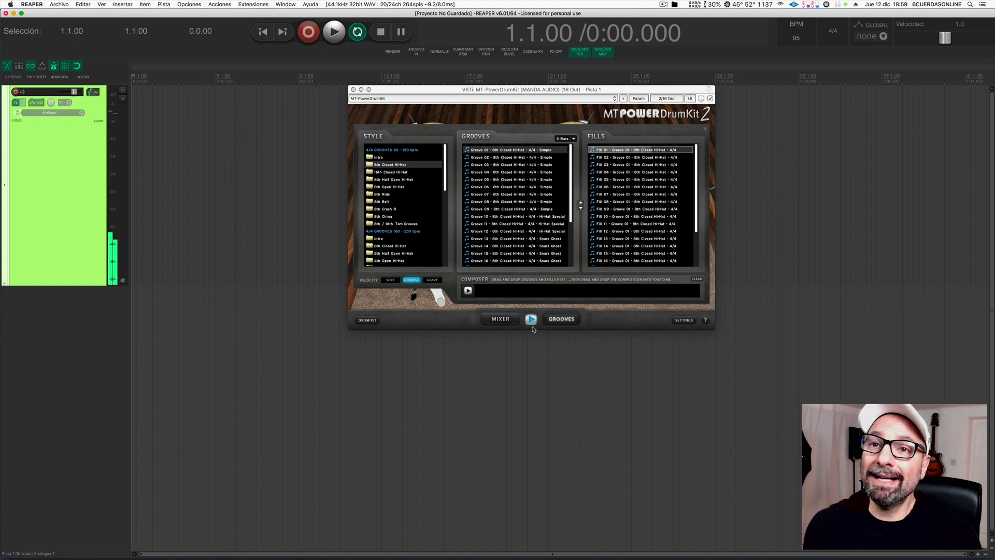
left_click(531, 323)
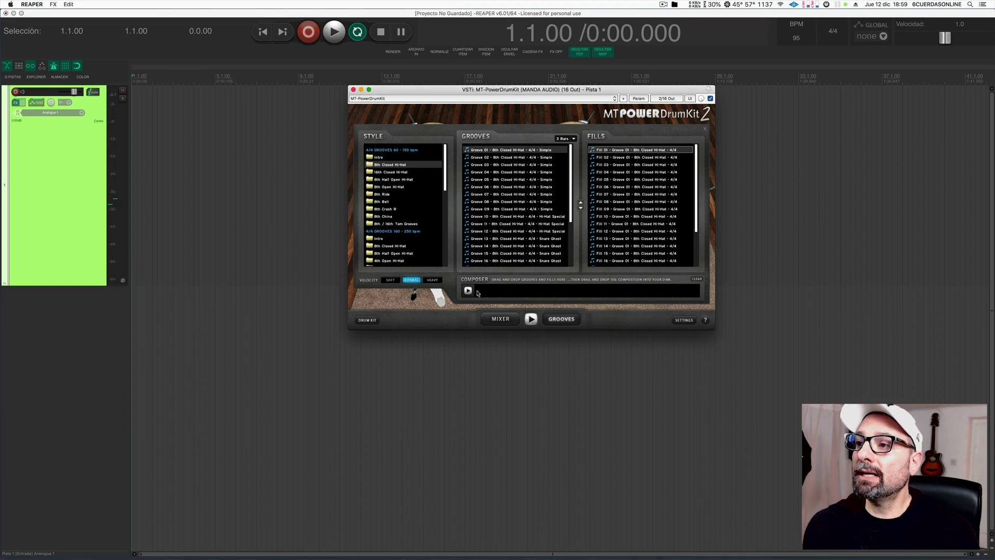
Step: Open track 1's FX chain, arrange its window beside the drum plugin window, and close the chain again
left_click_drag(471, 90, 483, 117)
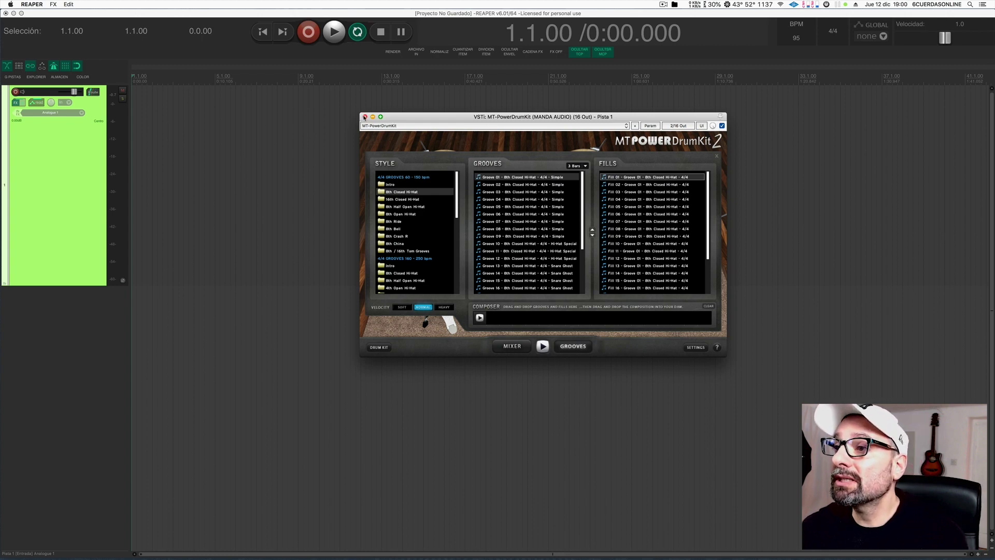
left_click(535, 53)
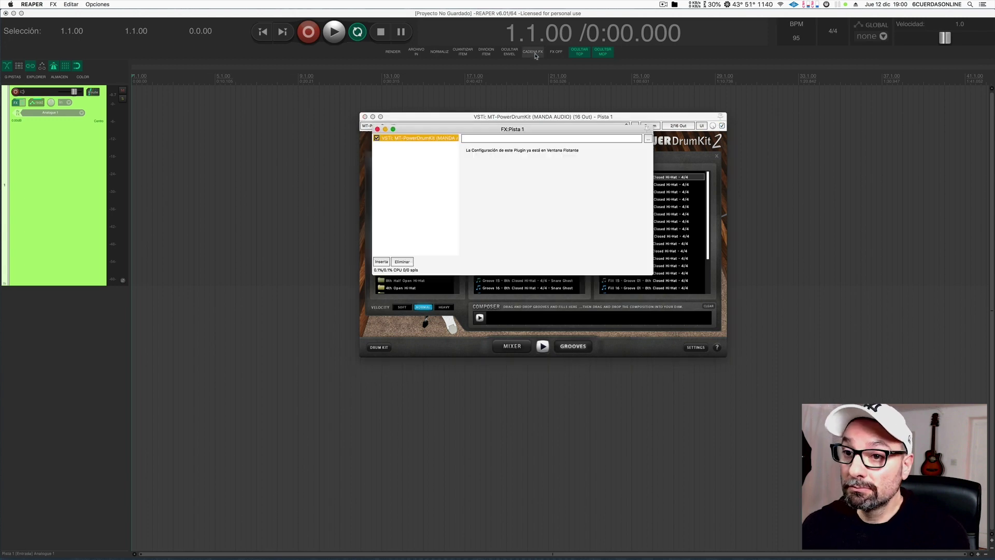
left_click_drag(439, 129, 311, 86)
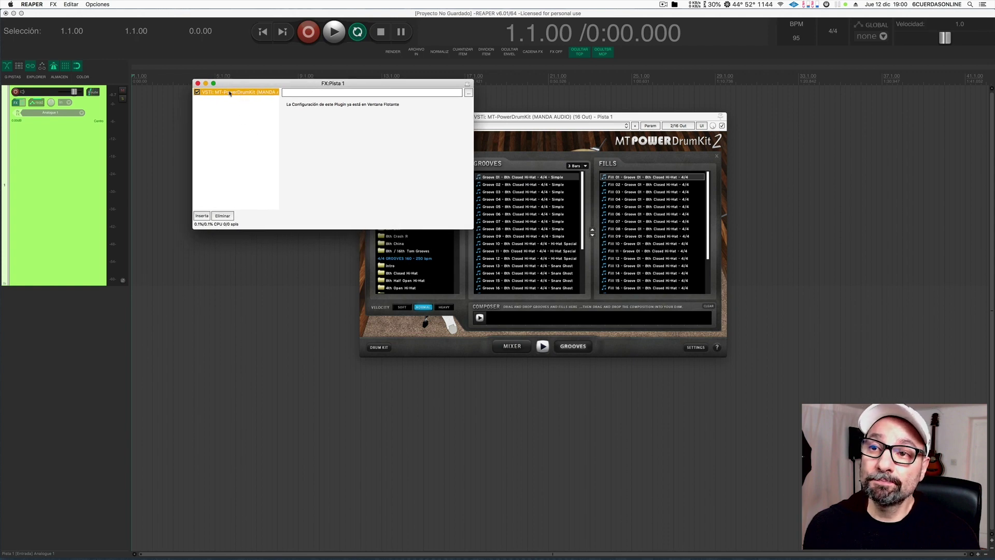
left_click_drag(414, 83, 357, 116)
left_click_drag(493, 118, 564, 109)
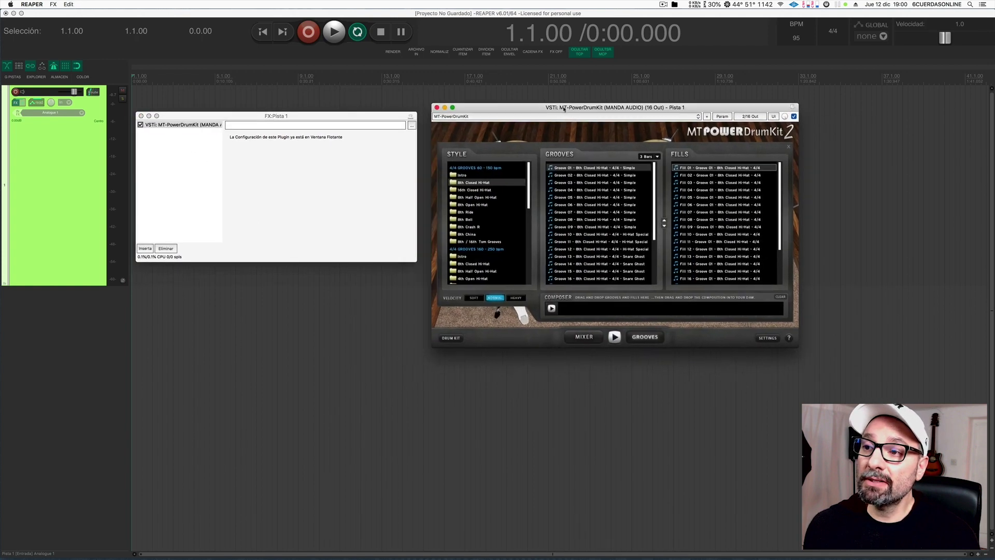
left_click(400, 124)
left_click_drag(276, 116, 286, 116)
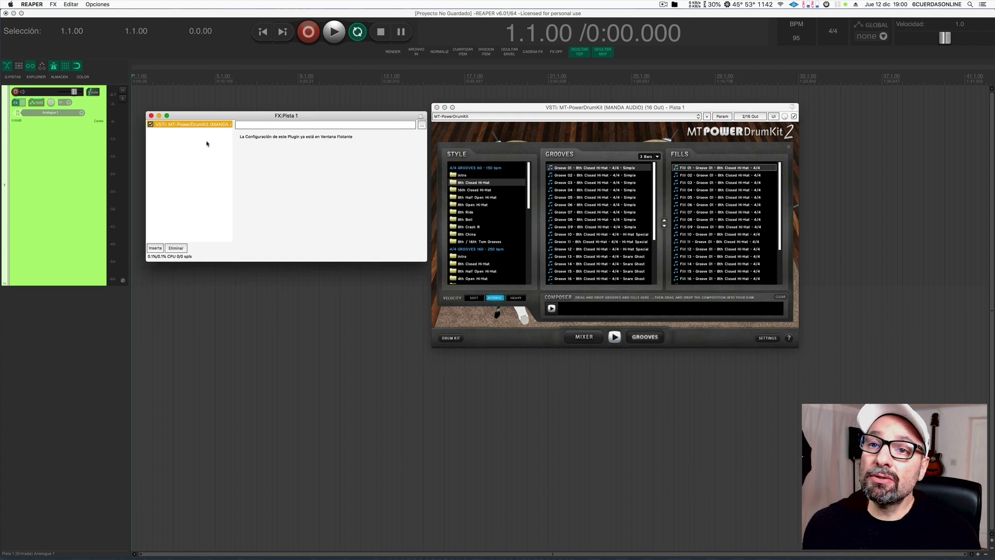
left_click(151, 116)
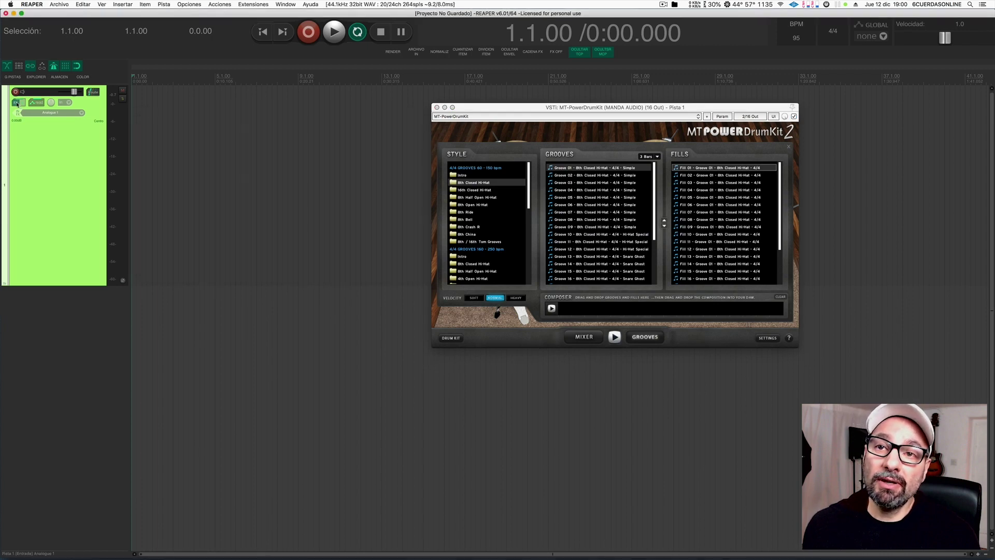
Step: Build the multichannel output routing for MT-PowerDrumKit from track 1's FX chain, accepting the proposed new stereo tracks
left_click(17, 103)
left_click_drag(241, 118, 282, 103)
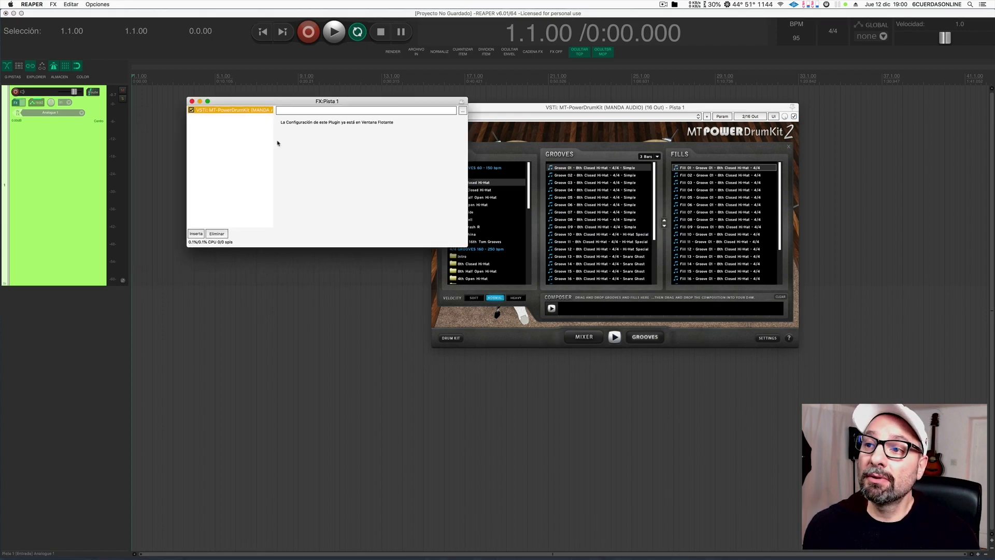
right_click(232, 112)
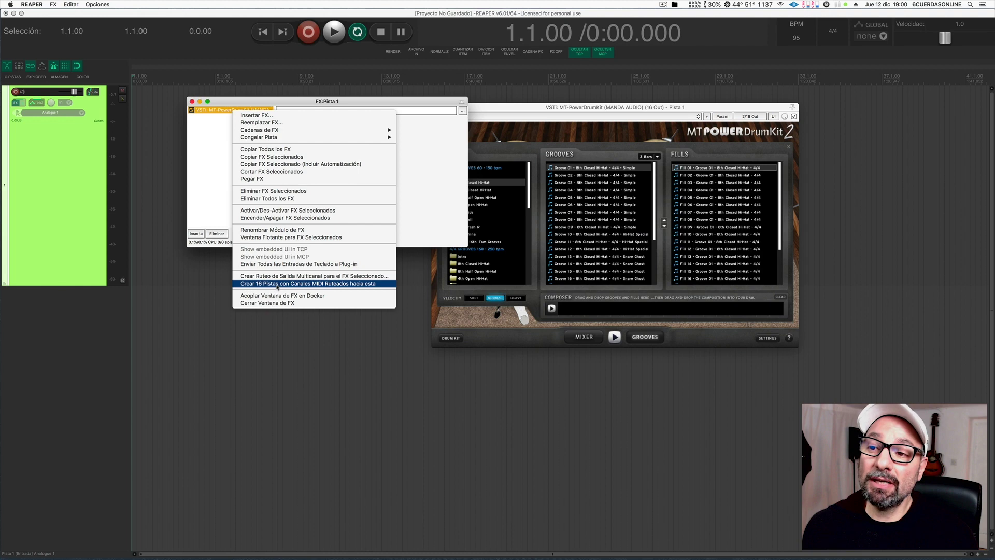
left_click(355, 277)
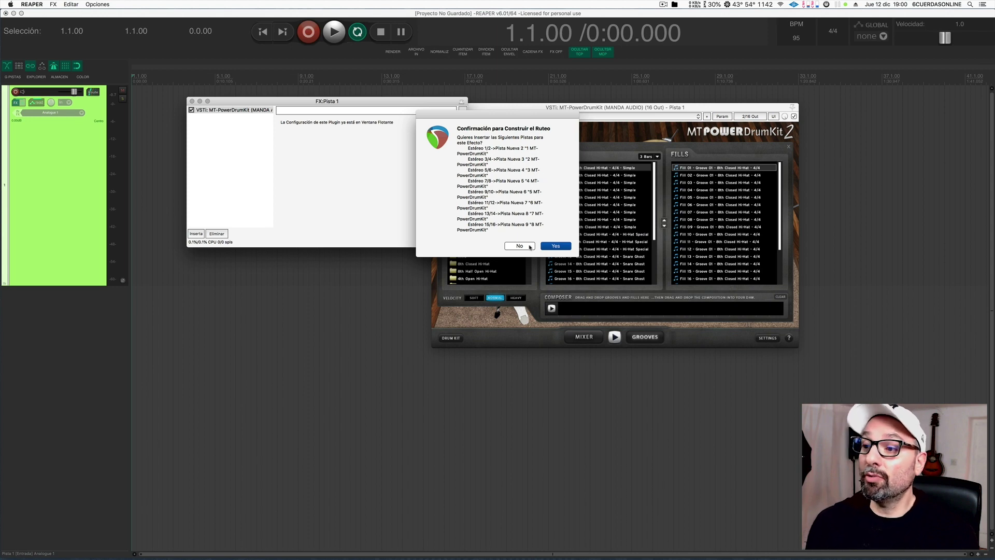
left_click(548, 246)
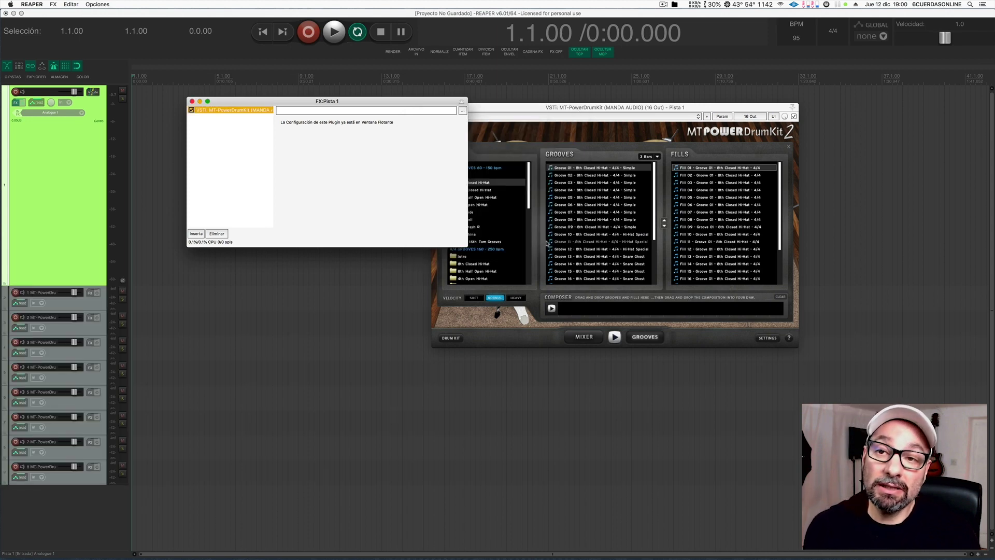
left_click(191, 101)
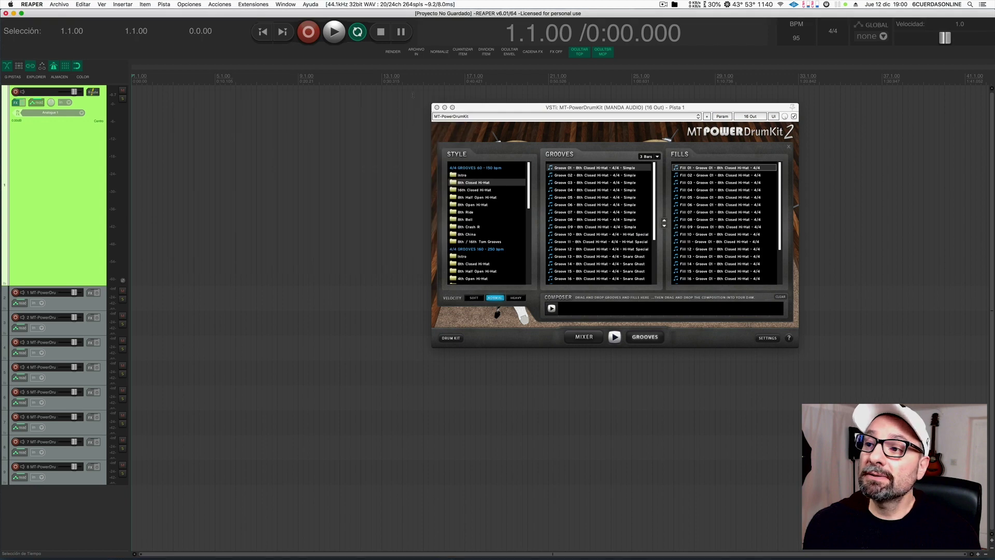
Step: Play the selected drum pattern in the plugin and return from the groove library to the drum kit view
left_click_drag(512, 114, 304, 69)
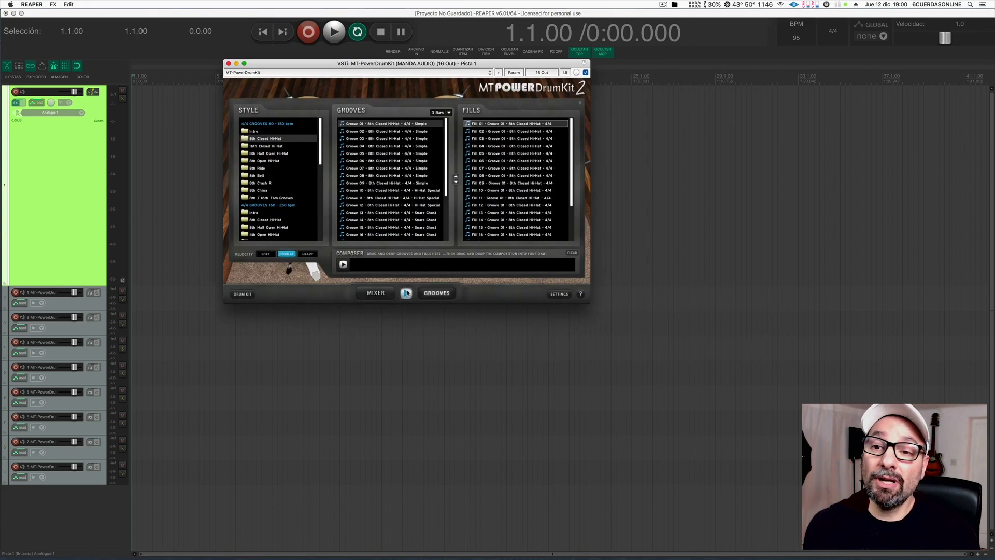
left_click(406, 293)
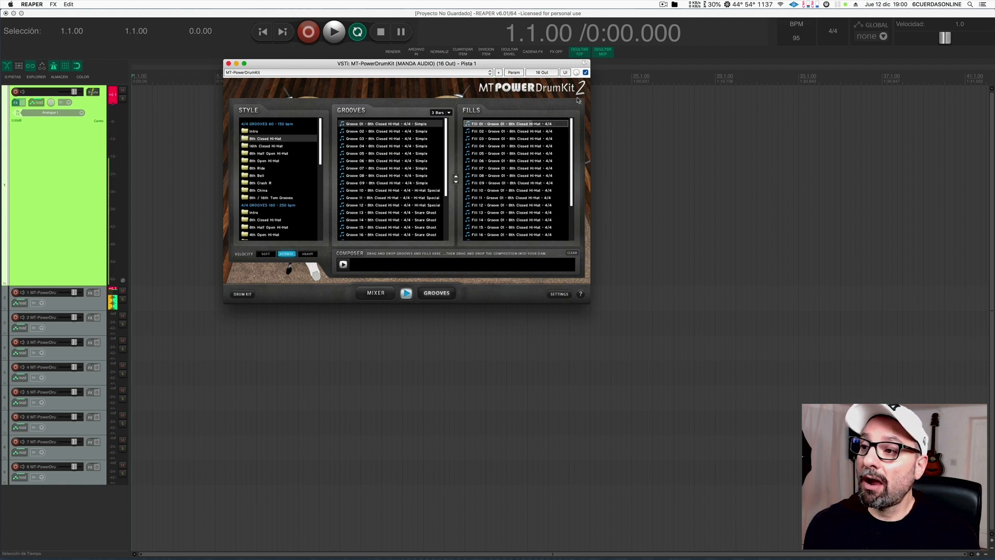
left_click(581, 105)
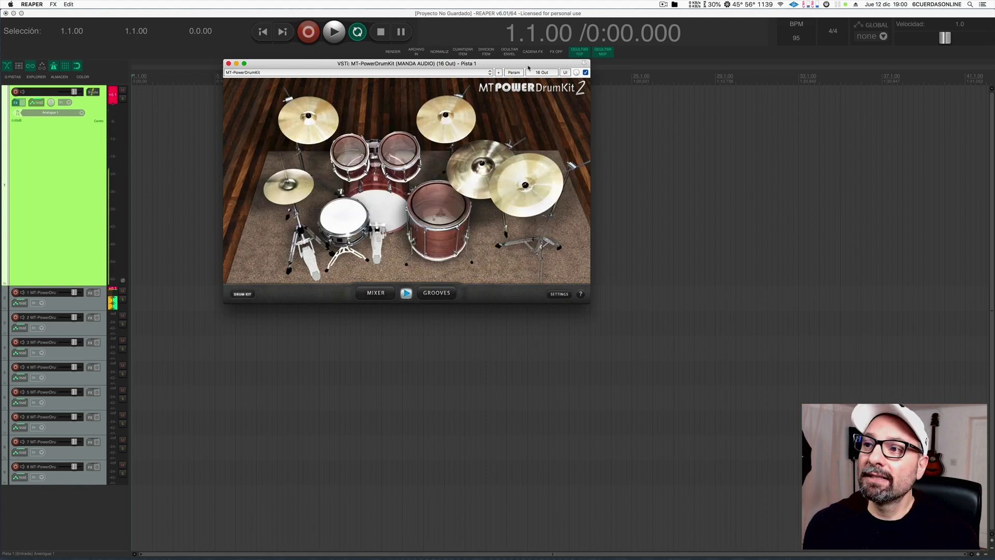
left_click_drag(532, 66, 551, 62)
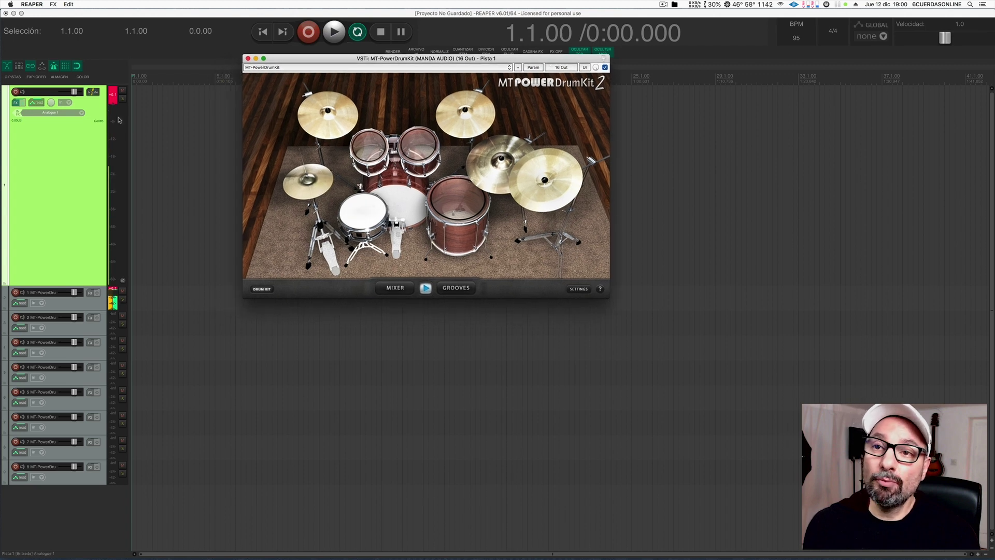
left_click(168, 210)
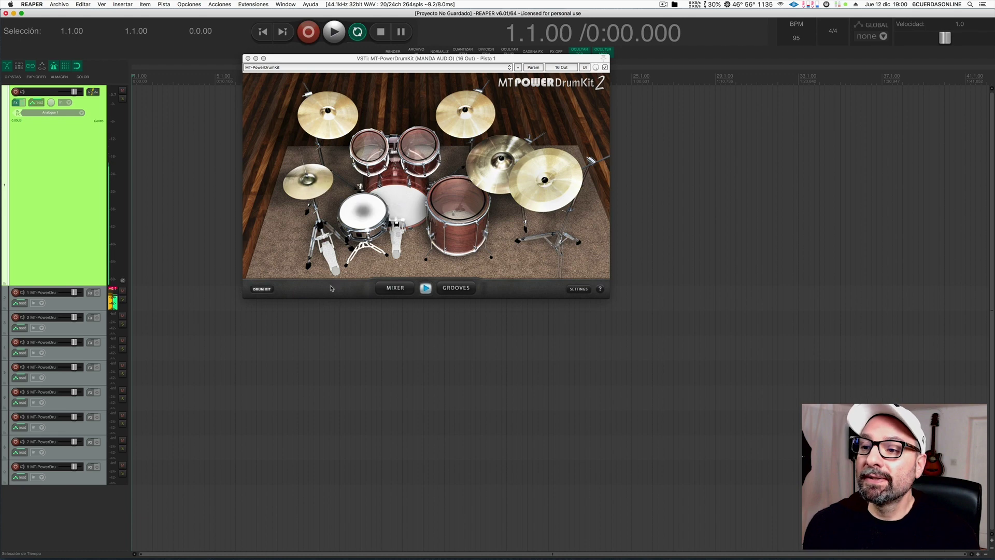
Step: Assign the Snare and Side-Stick channels to Out 2 in the drum plugin's mixer
left_click(390, 289)
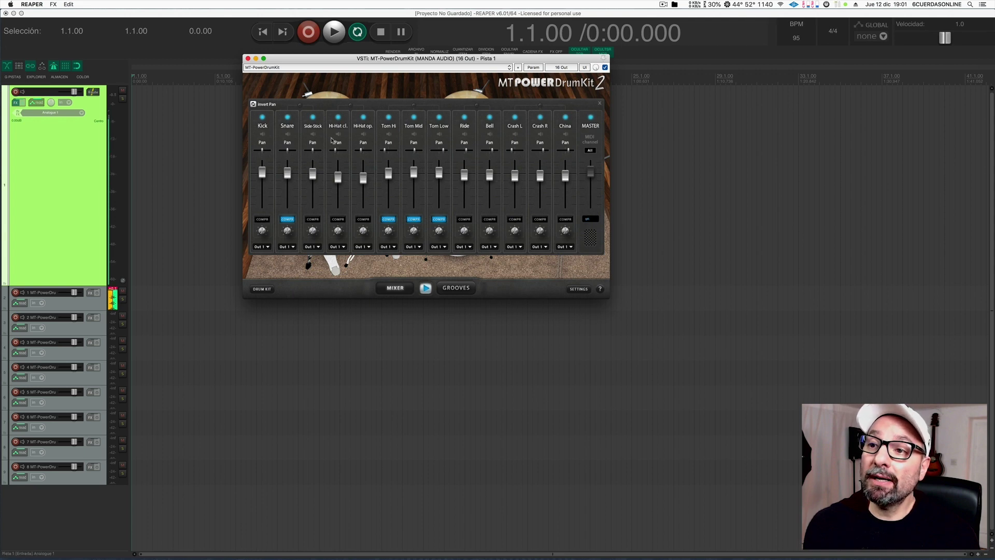
left_click(288, 247)
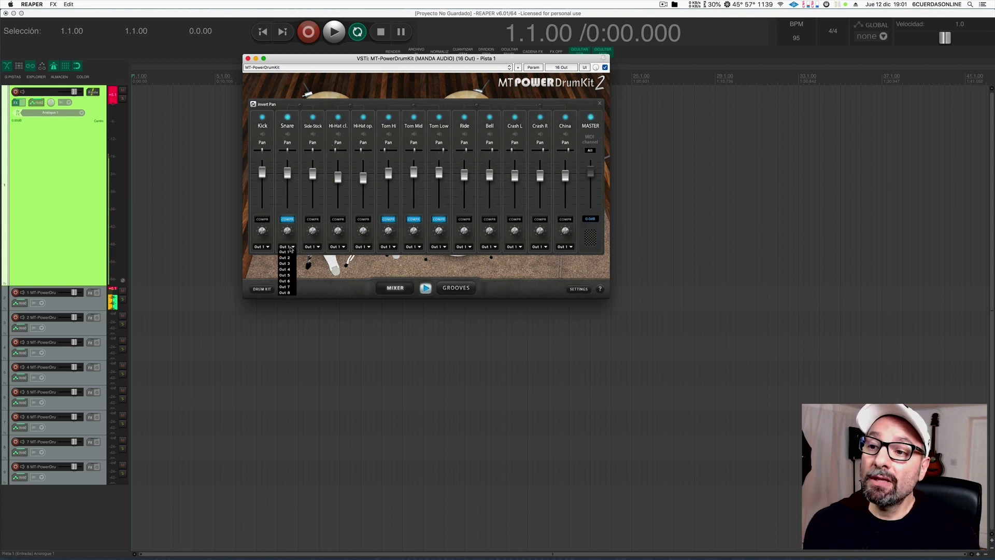
left_click(290, 257)
left_click(313, 247)
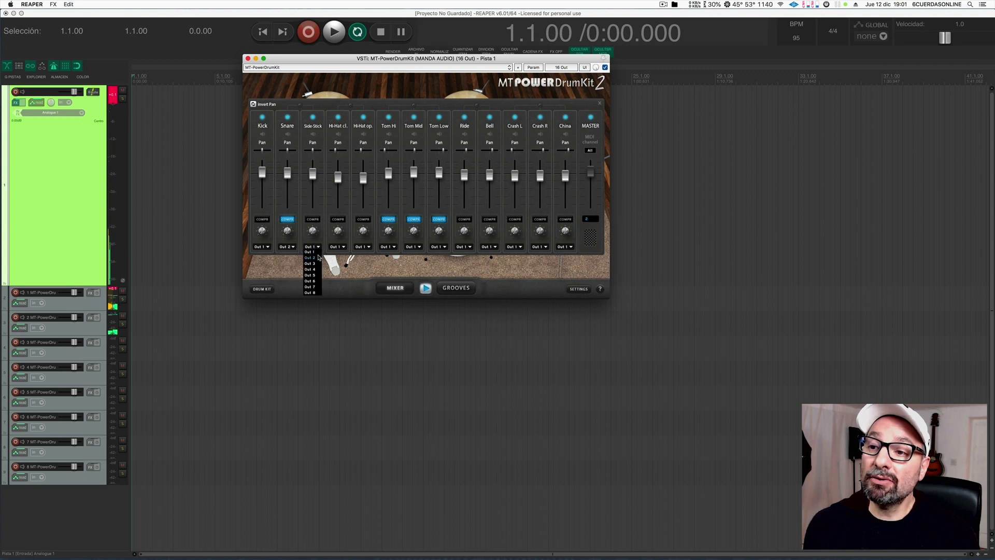
left_click(314, 258)
Step: Assign the closed and open Hi-Hat channels to Out 3
left_click(337, 248)
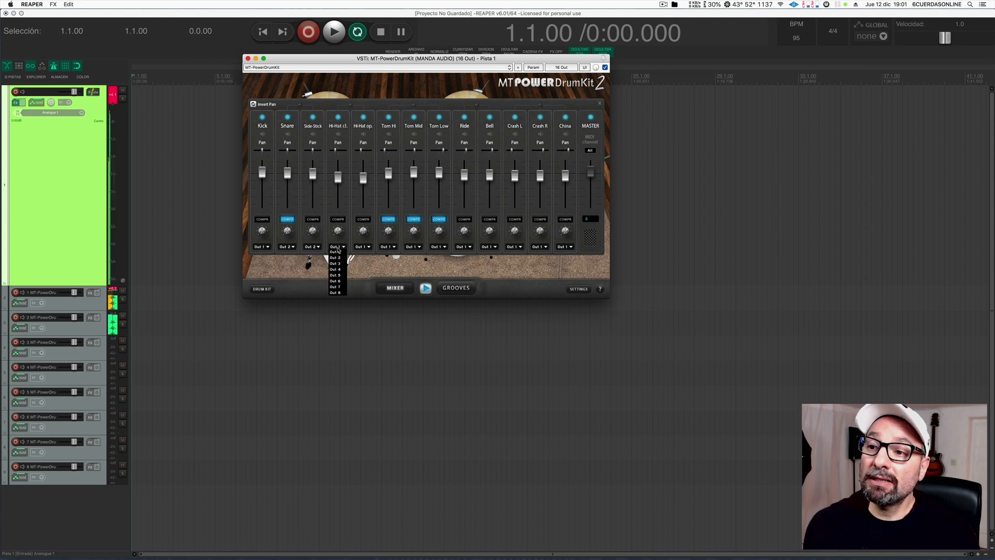
left_click(340, 264)
left_click(360, 247)
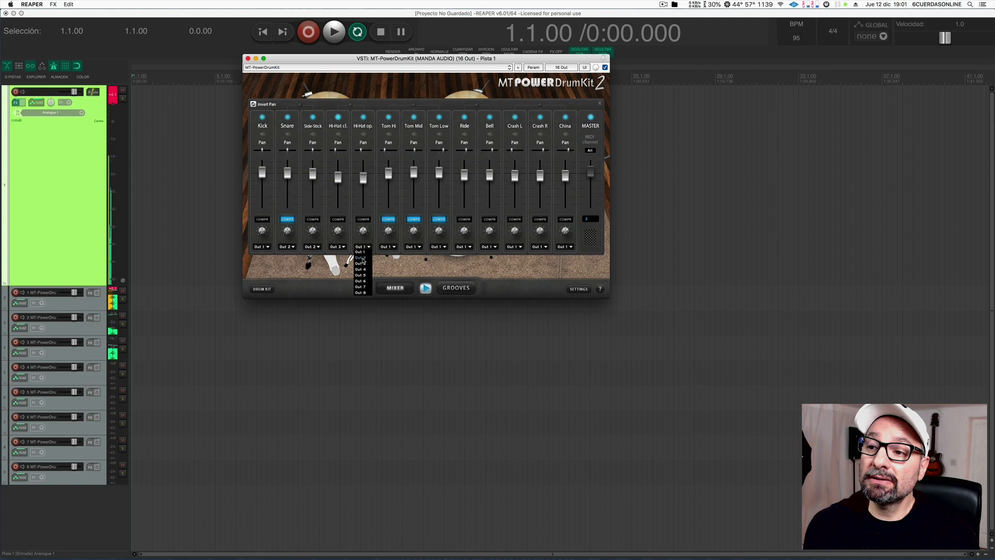
left_click(367, 265)
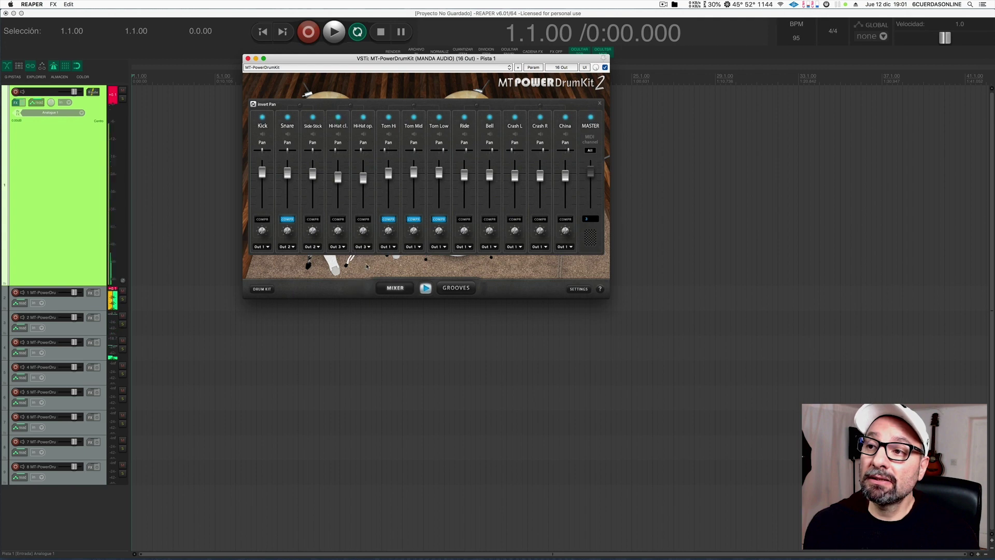
Step: Assign the Tom Hi, Tom Mid and Tom Low channels to Out 4 in the drum plugin's mixer
left_click(389, 247)
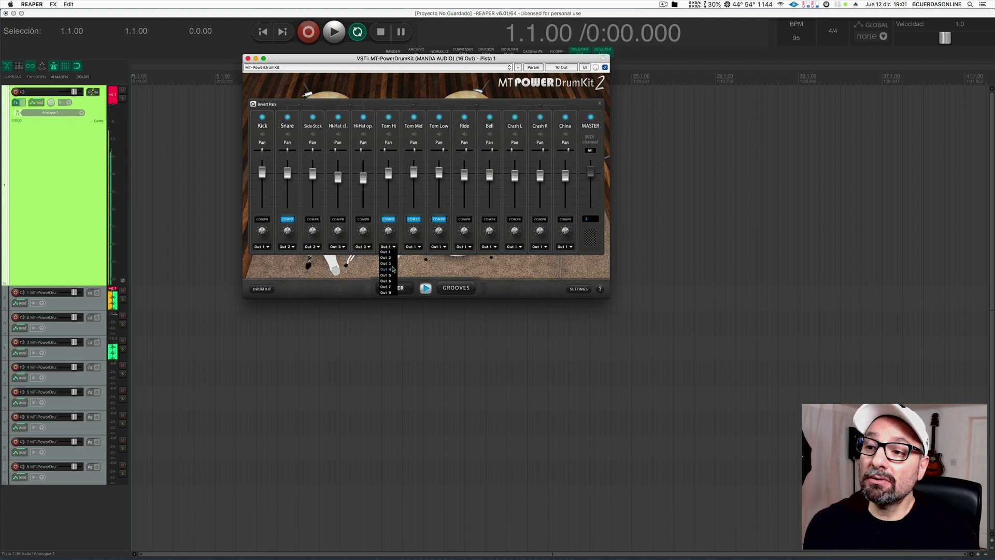
left_click(392, 270)
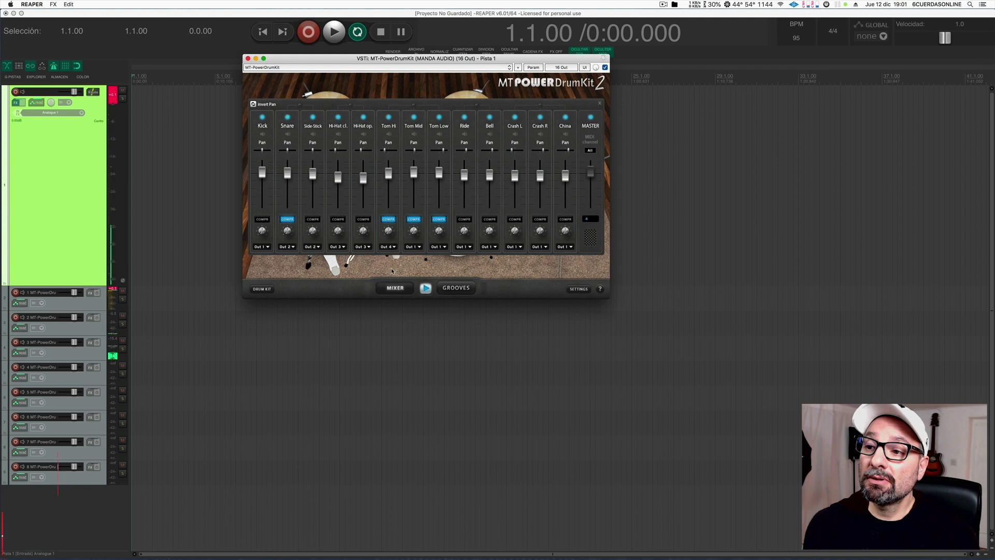
left_click(413, 247)
left_click(418, 269)
left_click(439, 247)
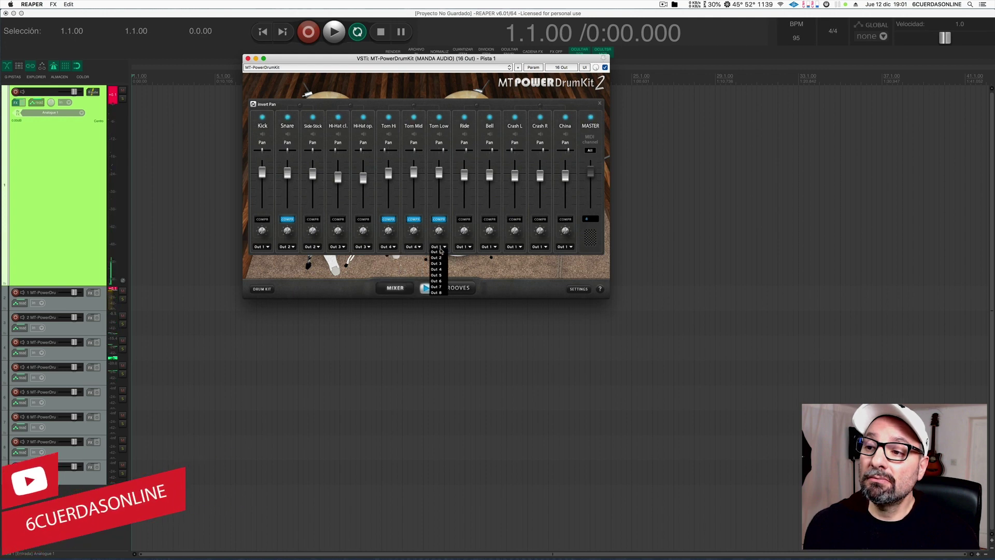
left_click(442, 270)
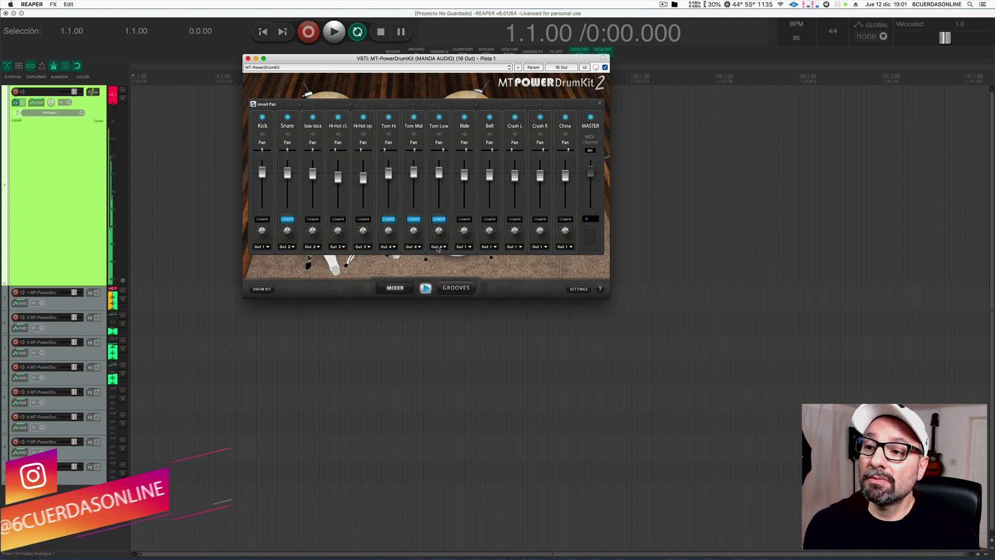
Step: Assign the Ride and Bell channels to Out 5
left_click(468, 247)
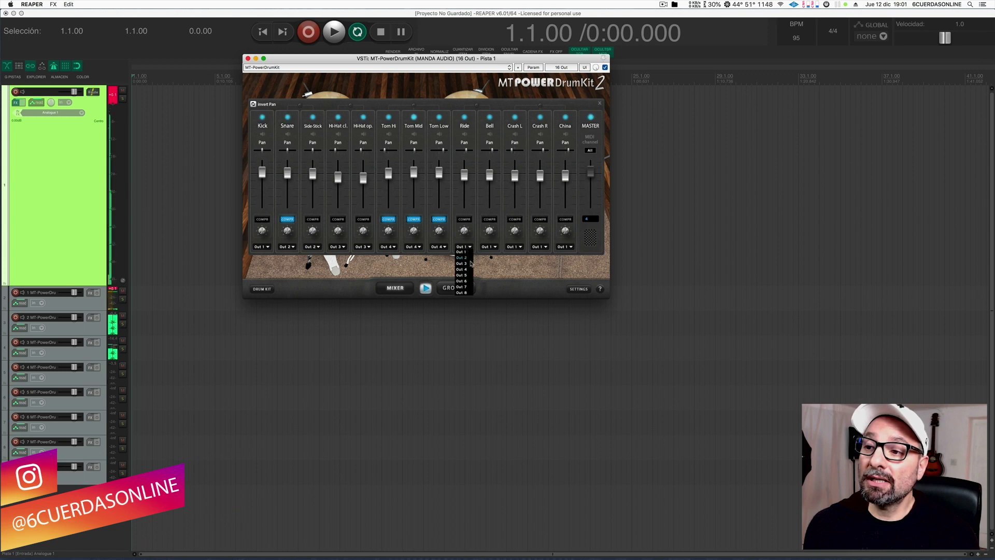
left_click(465, 275)
left_click(488, 247)
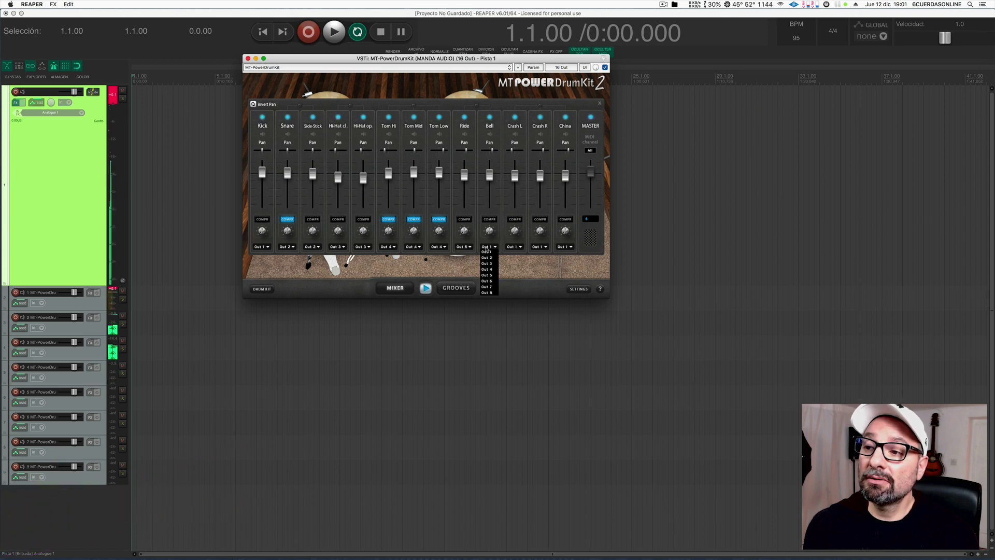
left_click(489, 275)
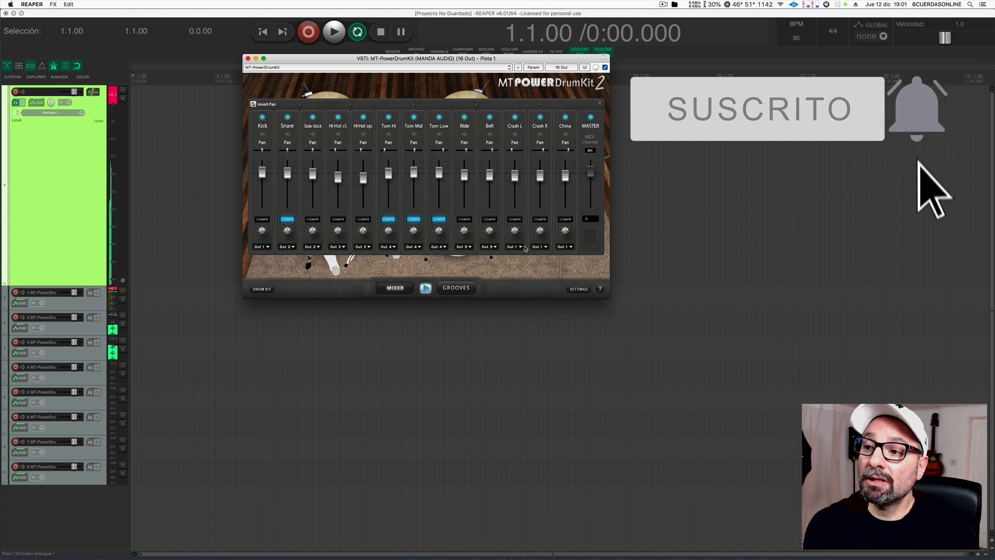
Step: Assign the Crash L, Crash R and China channels to Out 6
left_click(516, 247)
left_click(515, 281)
left_click(540, 247)
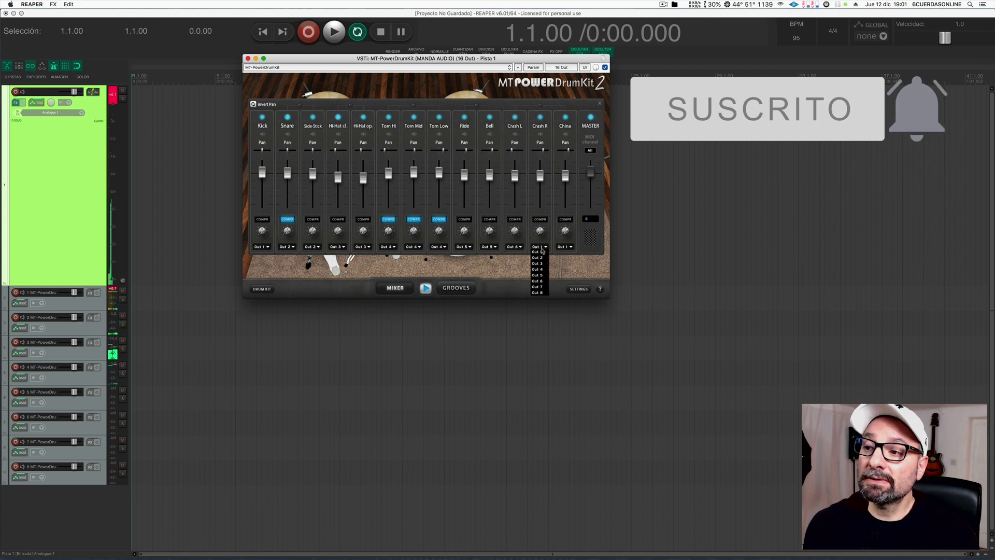
left_click(539, 281)
left_click(565, 247)
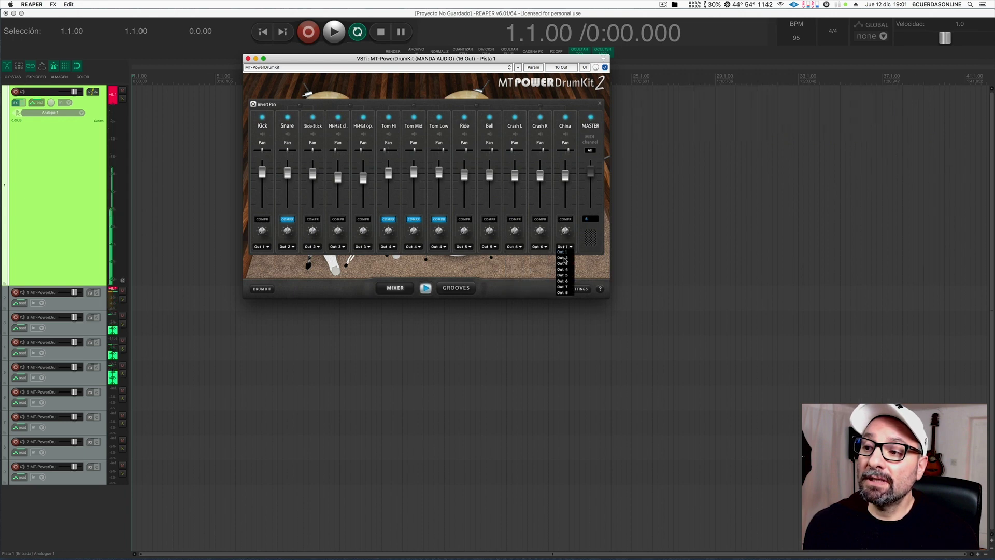
left_click(566, 282)
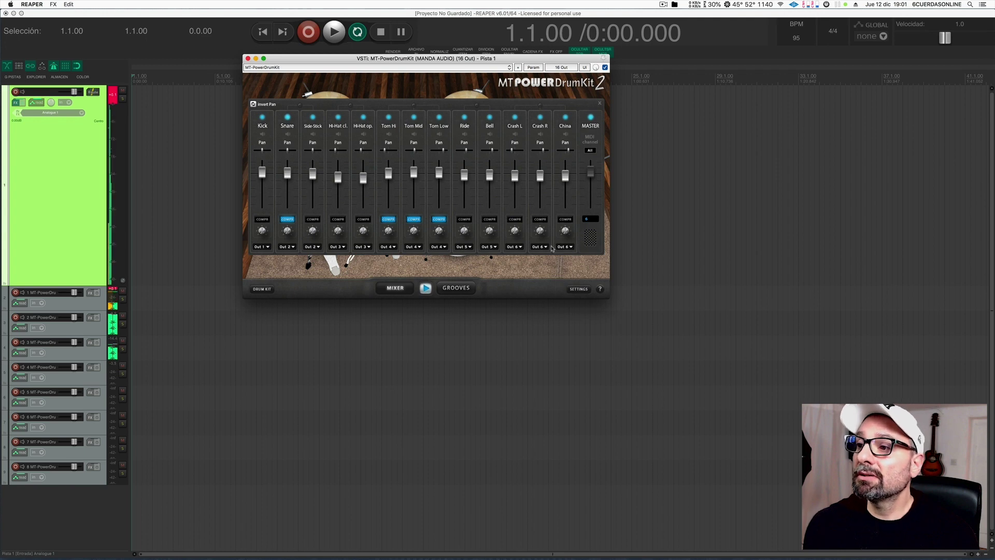
Step: In the REAPER mixer, set the recording output (Salida de Grabación) of all eight MT-PowerDrumKit output tracks to Multicanal
left_click(117, 291)
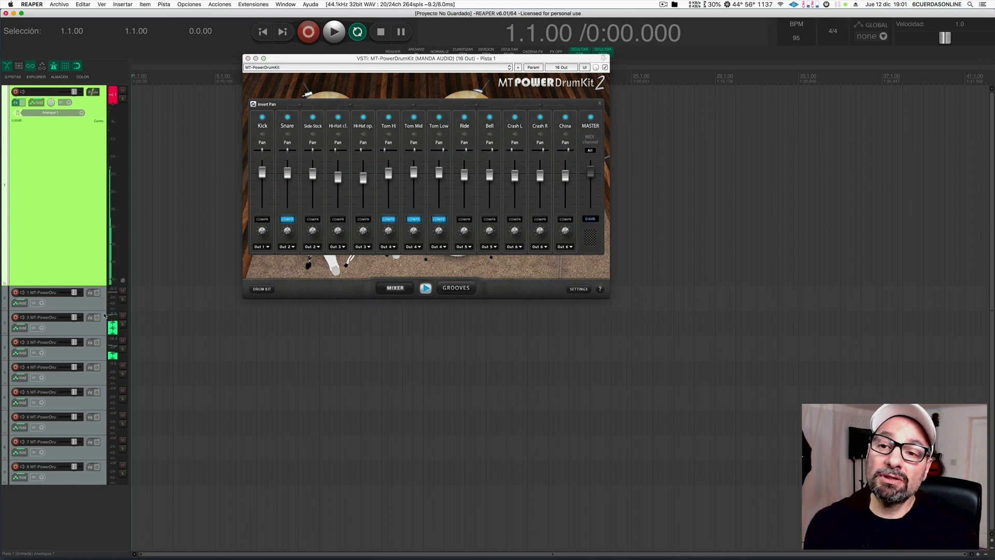
key("super+m")
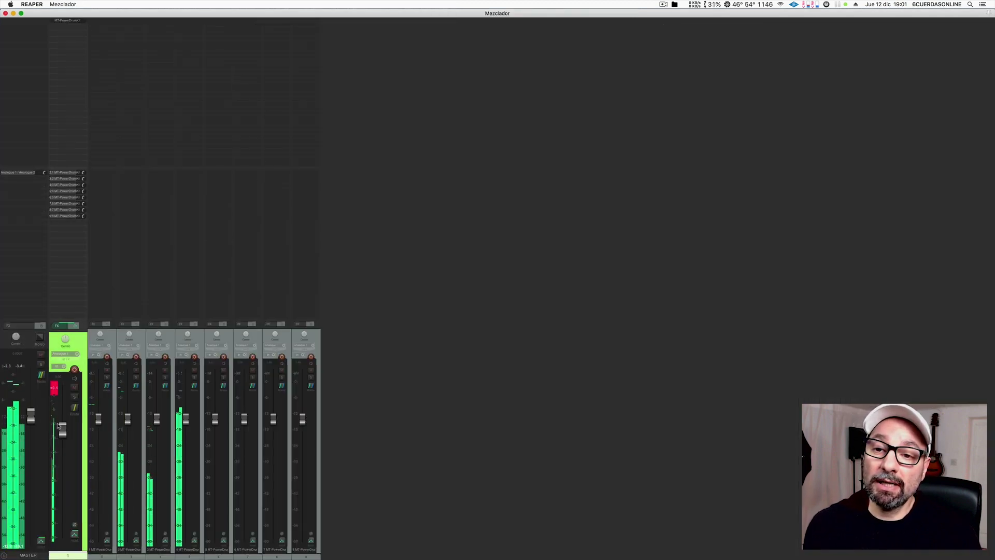
mouse_move(61, 432)
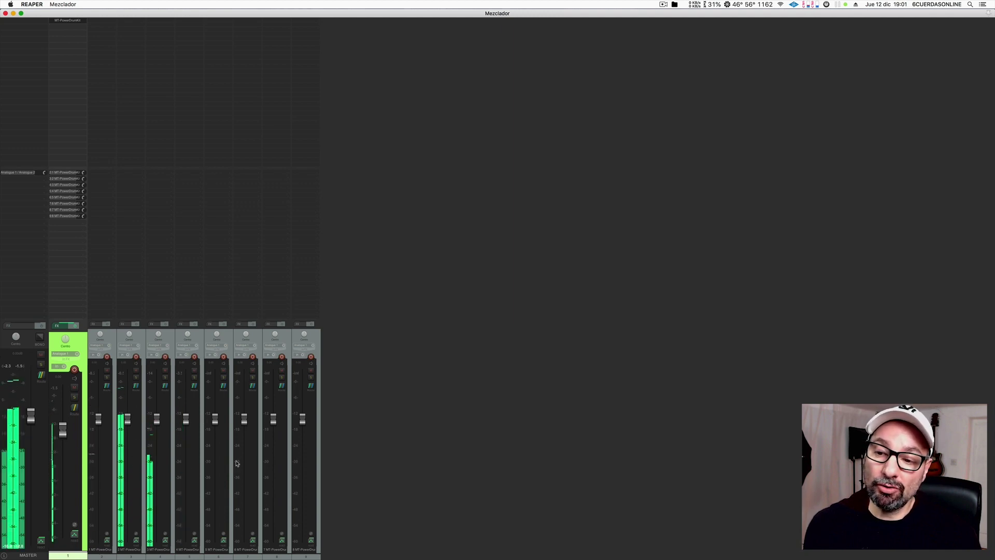
mouse_move(247, 475)
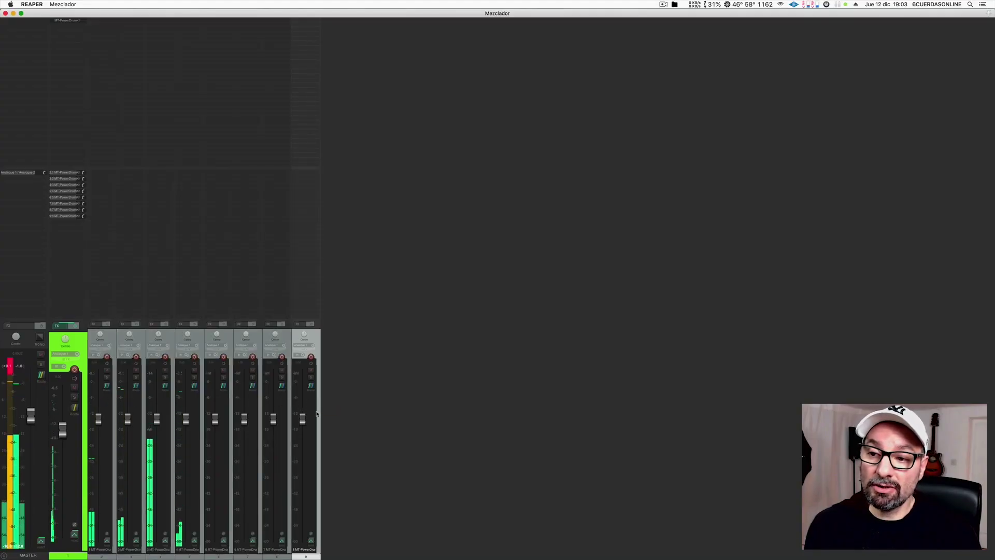
left_click(102, 402, "shift")
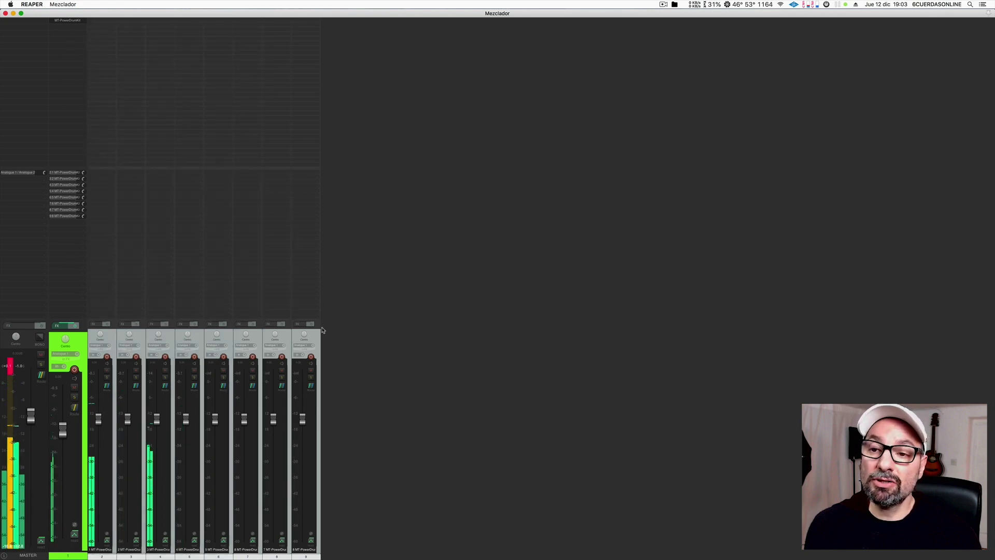
right_click(187, 357)
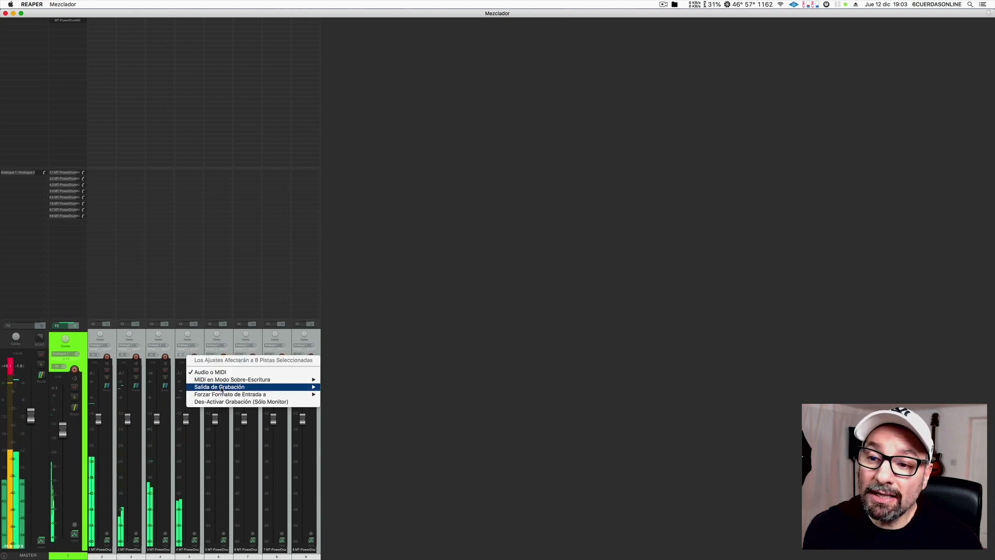
mouse_move(221, 389)
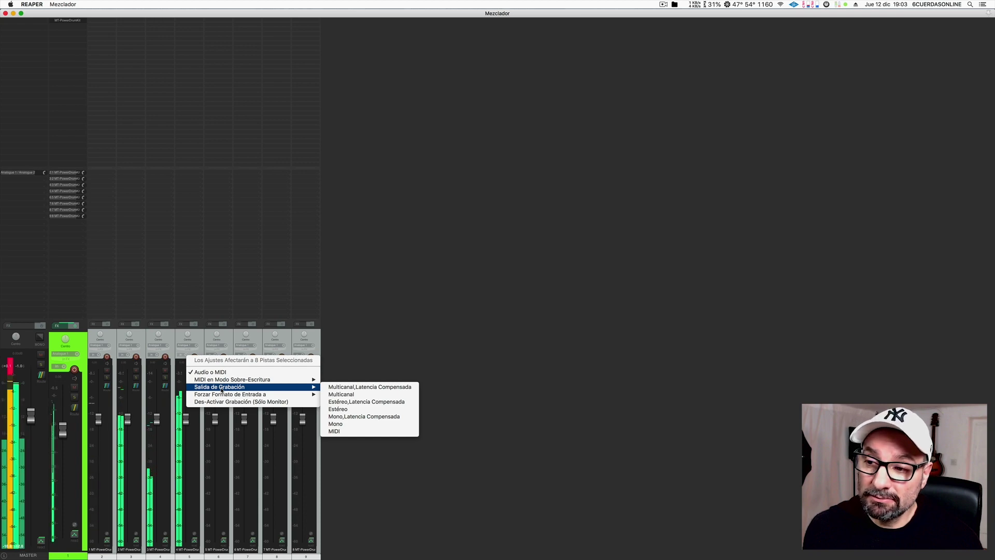
left_click(351, 394)
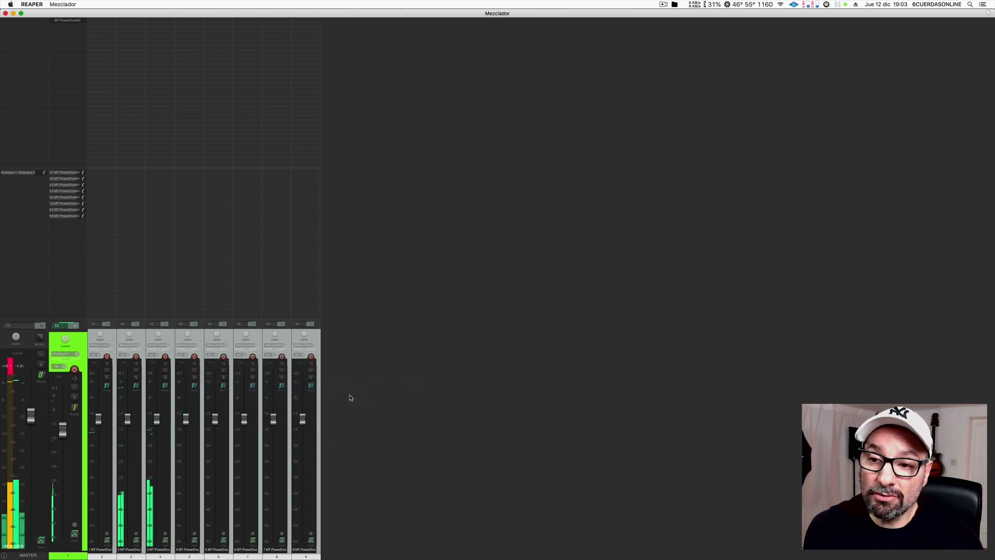
Step: Arm the eight MT-PowerDrumKit output tracks and start recording from the arrange view
left_click(311, 358)
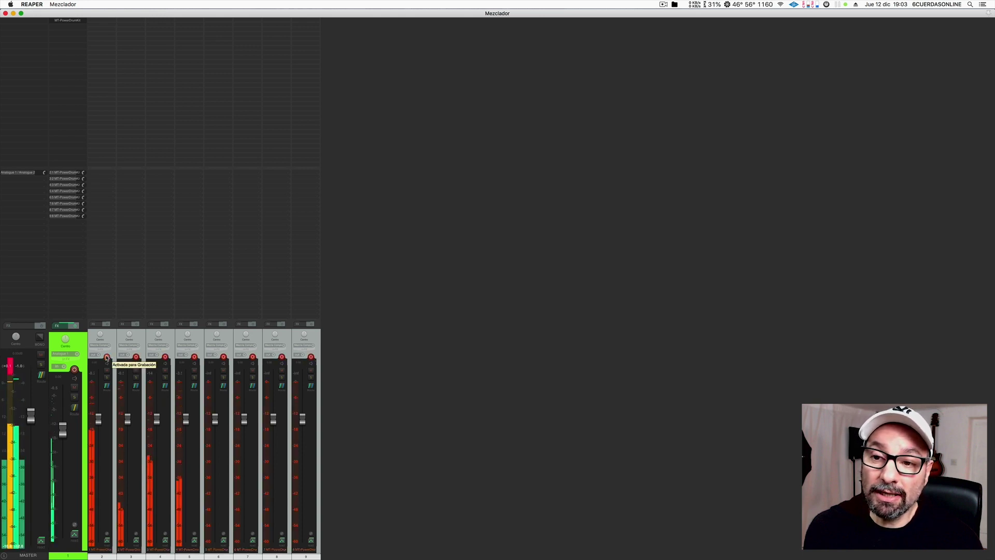
key("super+m")
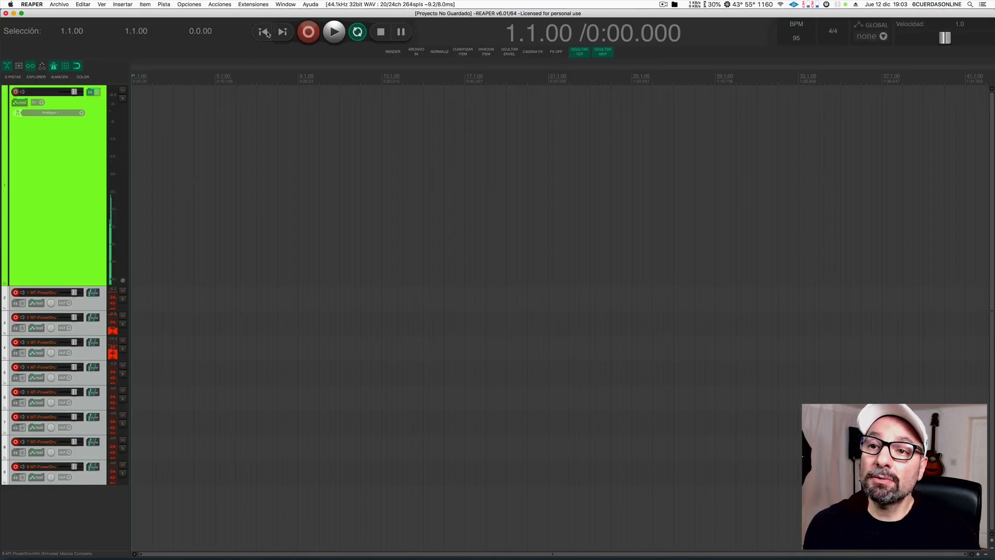
key("space")
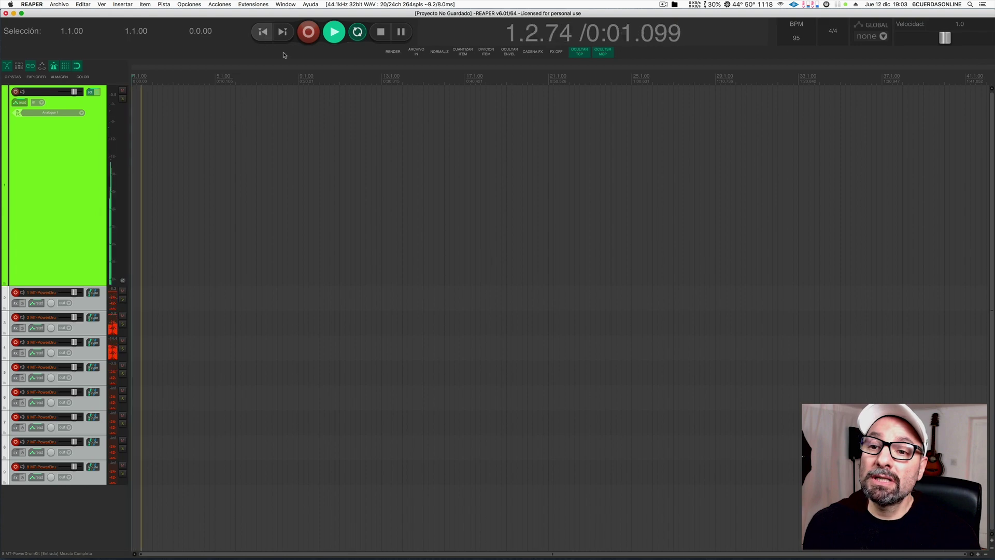
left_click(307, 33)
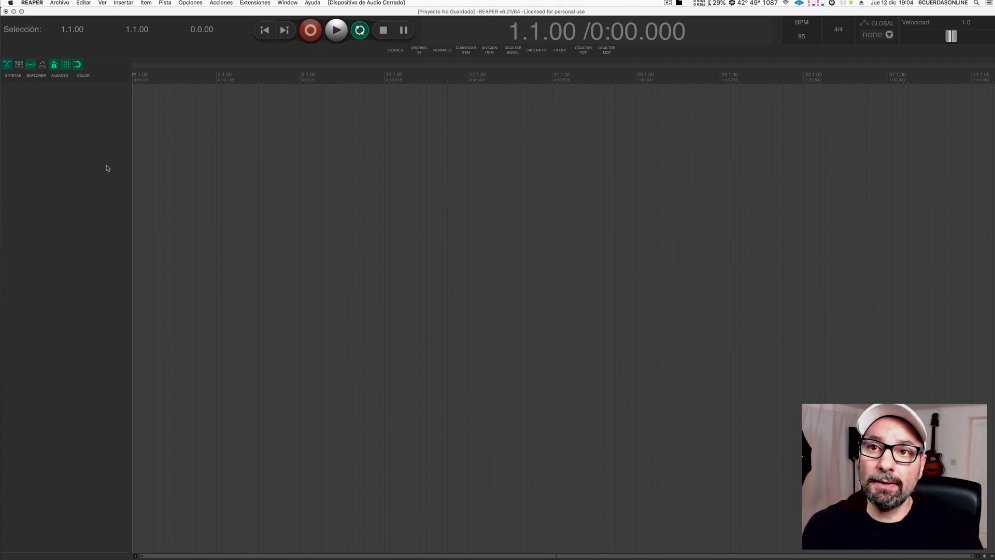
right_click(111, 73)
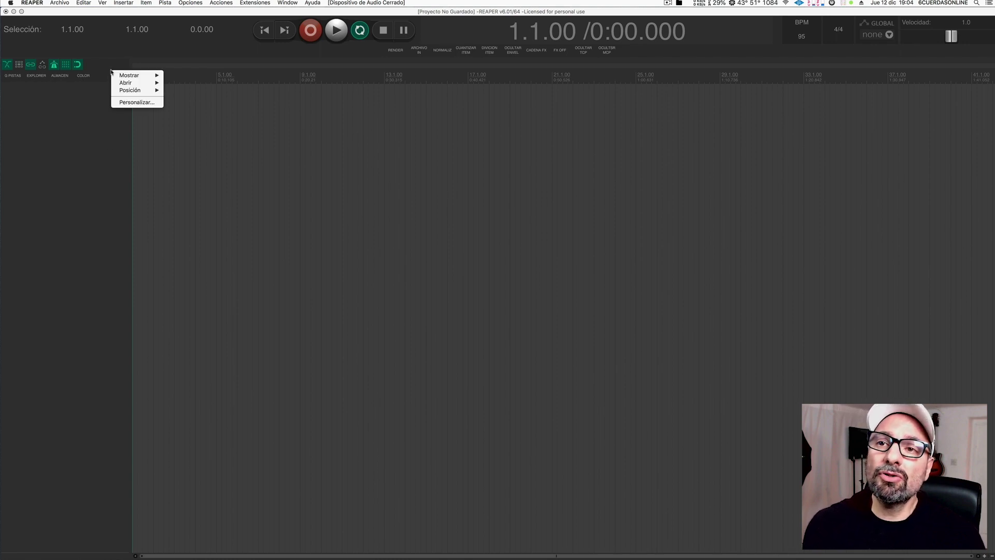
left_click(105, 68)
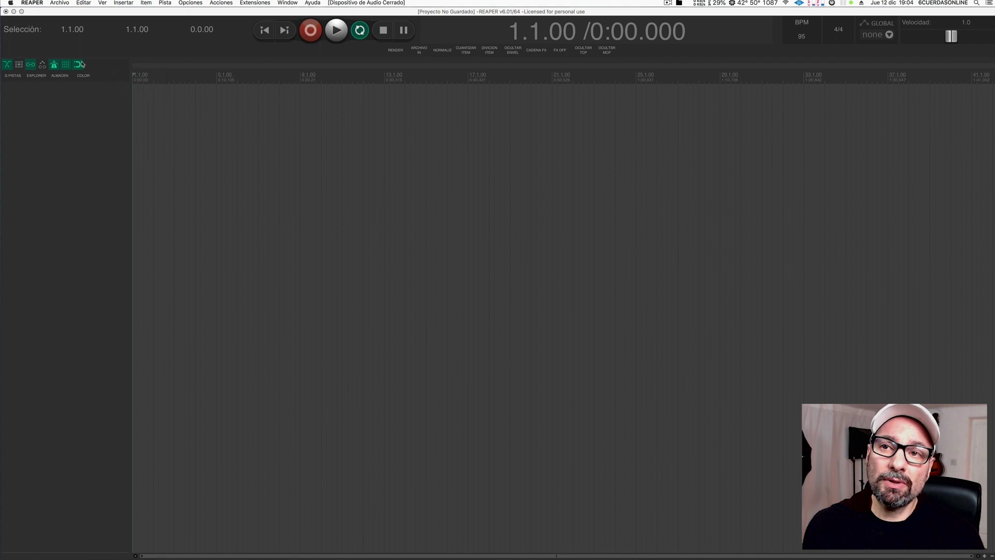
right_click(104, 71)
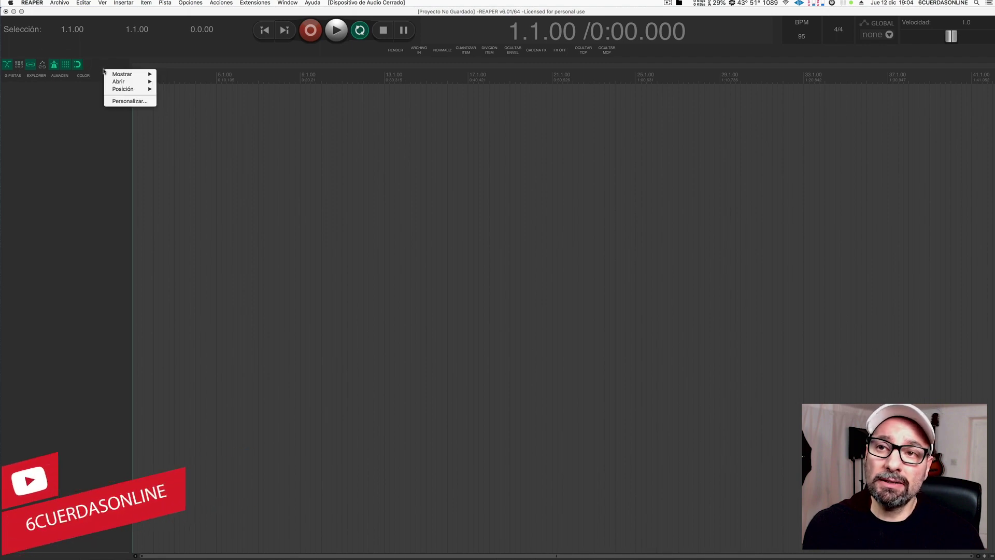
mouse_move(119, 74)
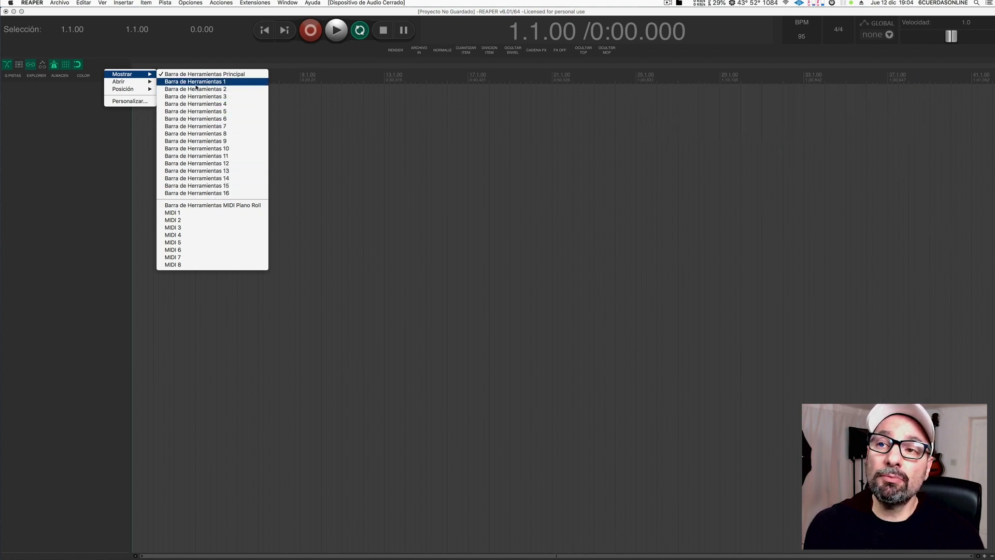
left_click(129, 51)
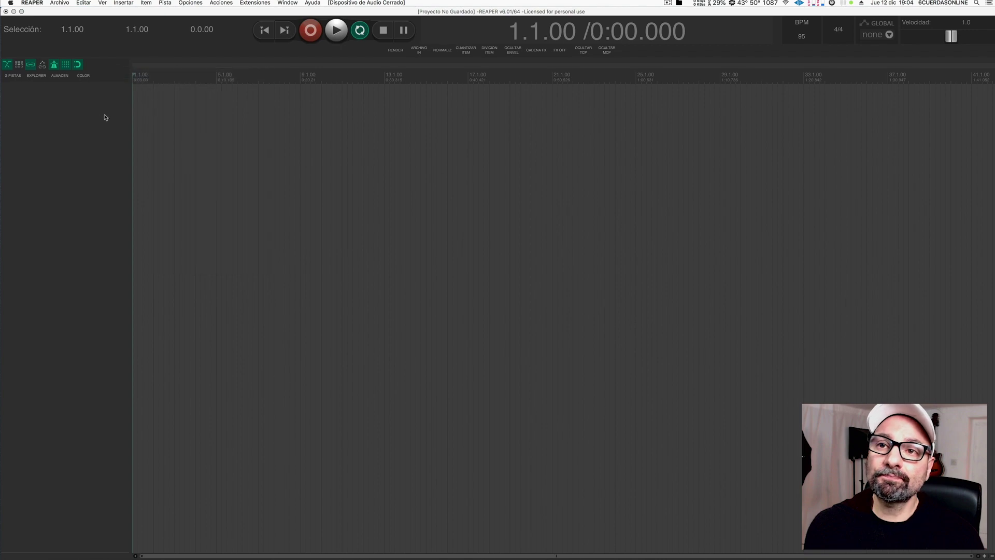
right_click(105, 74)
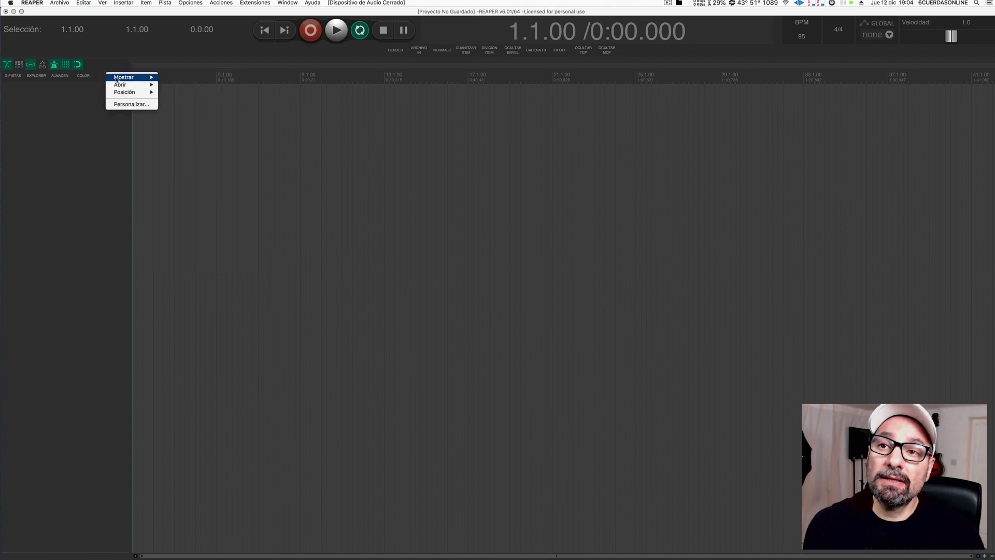
mouse_move(151, 80)
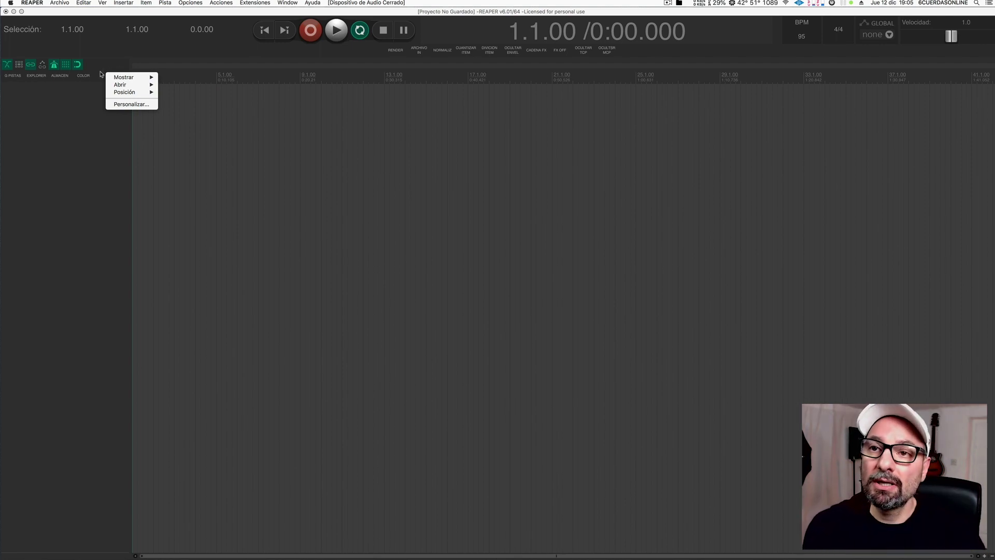
left_click(101, 68)
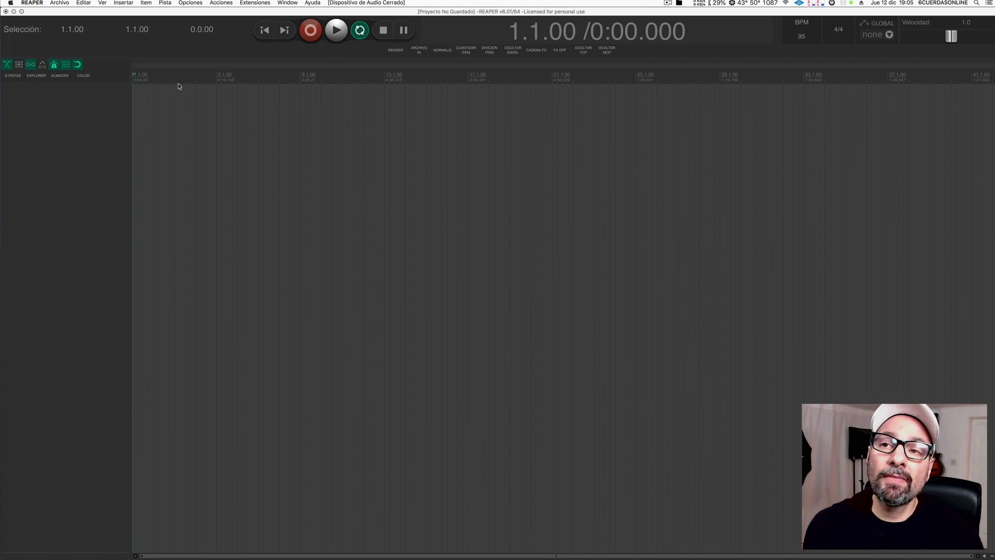
right_click(117, 72)
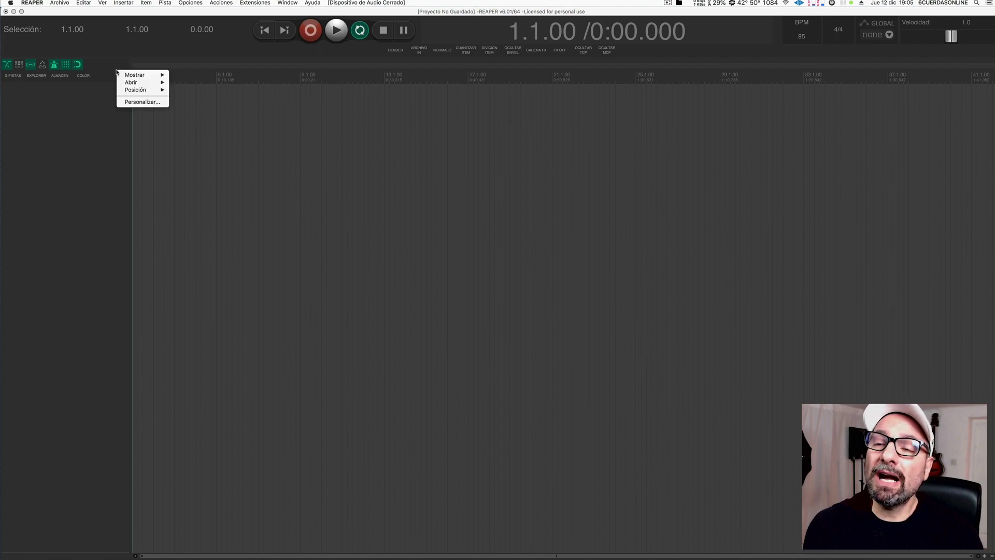
left_click(110, 66)
Step: Show Barra de Herramientas 1 in place of the main toolbar above the track panel
right_click(120, 69)
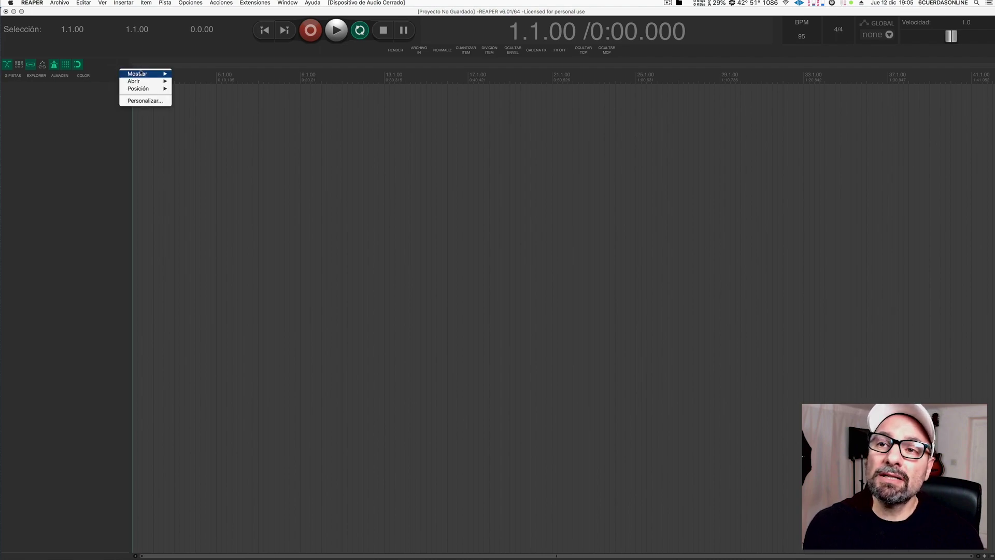
left_click(181, 83)
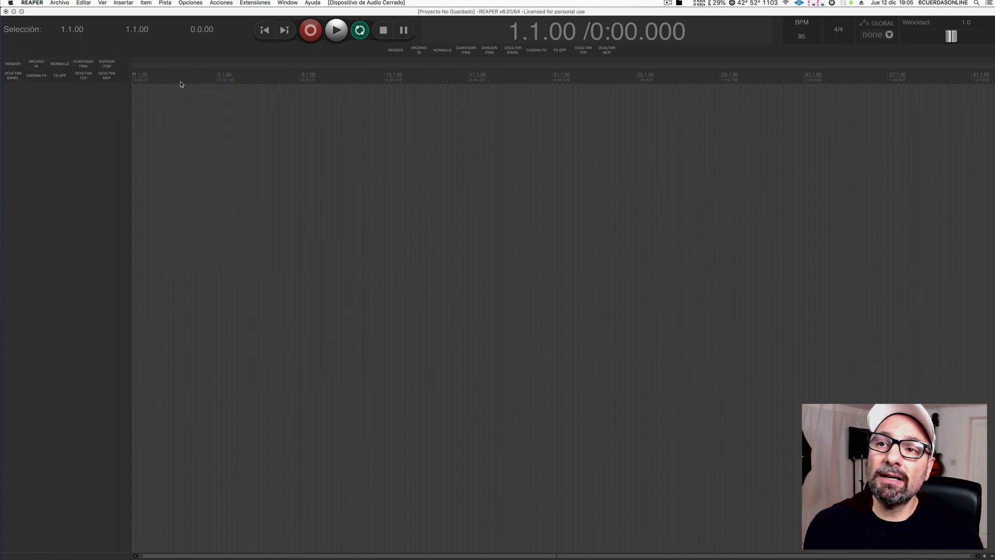